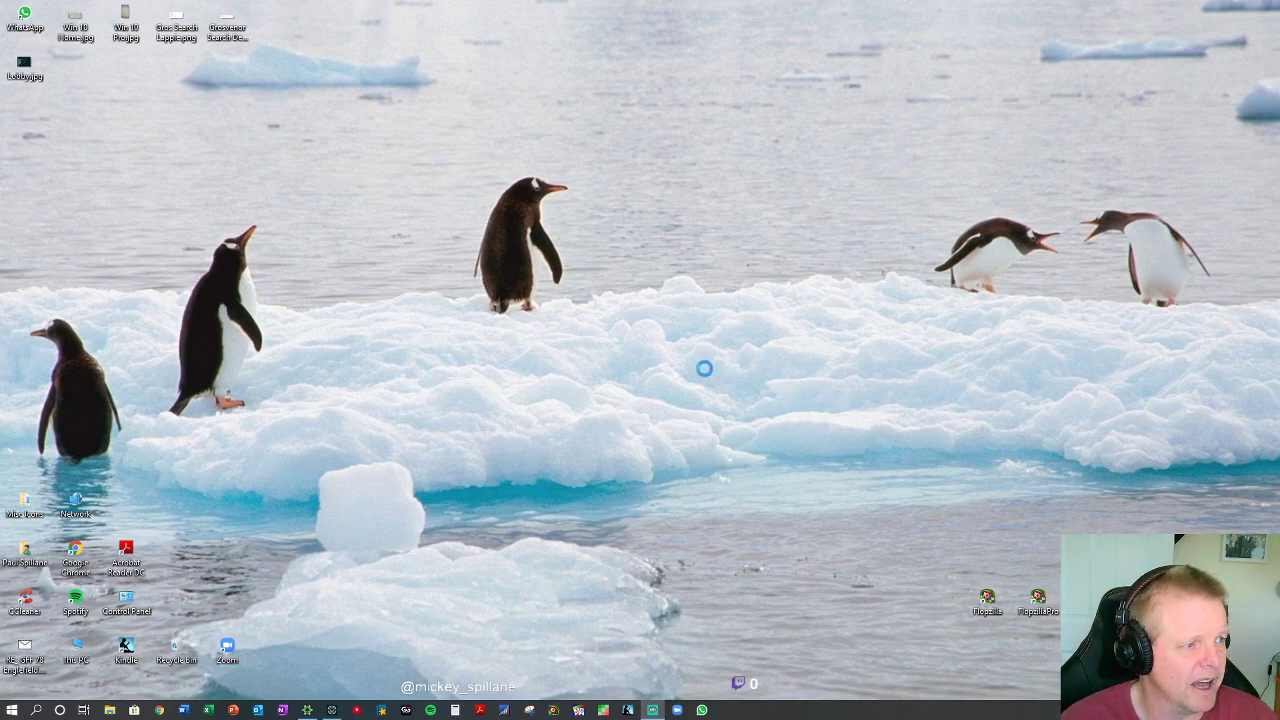
View the desktop reference images Lobby.jpg, Win 10 Pro.jpg and Win 10 Home.jpg, closing each one after viewing.
double_click(23, 63)
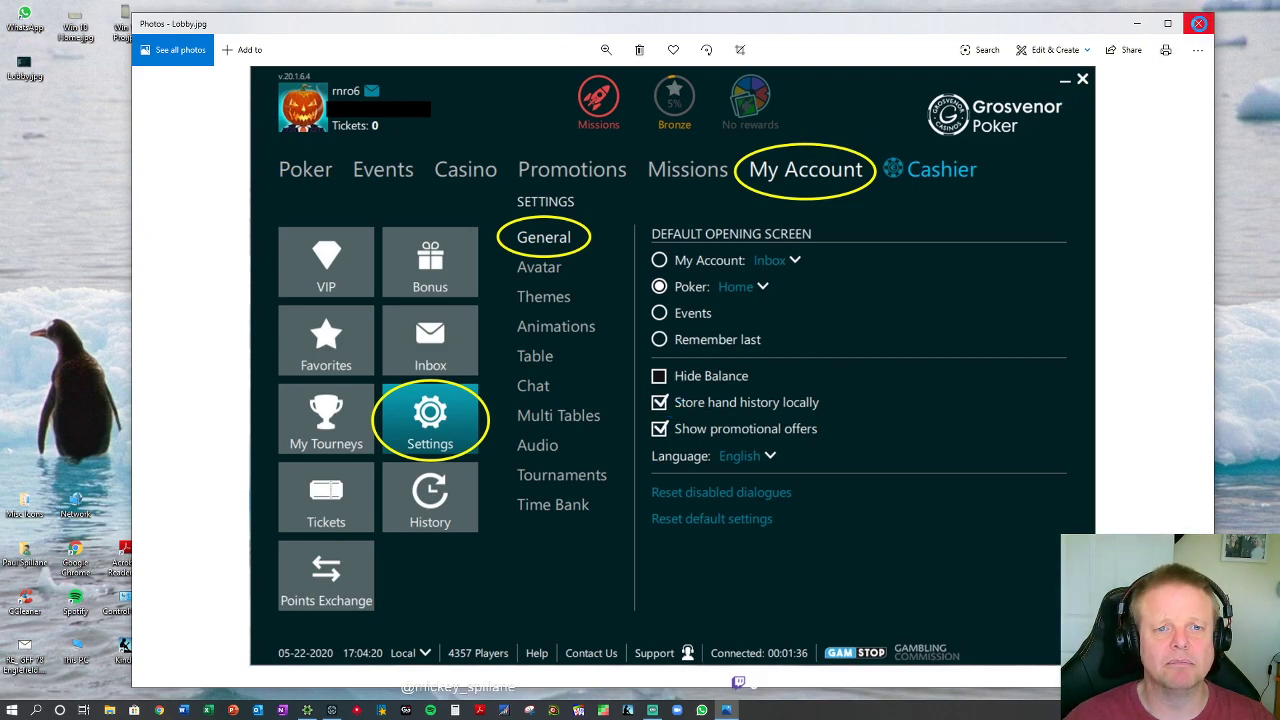
left_click(1198, 22)
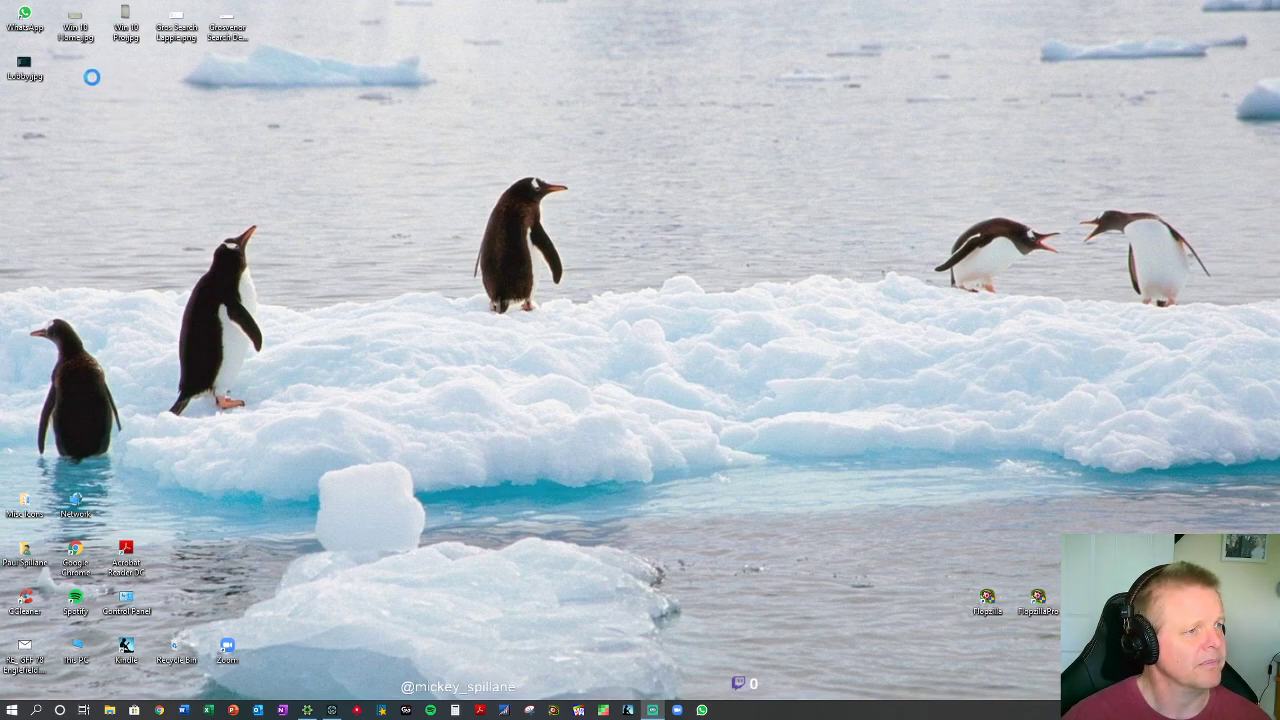
double_click(127, 35)
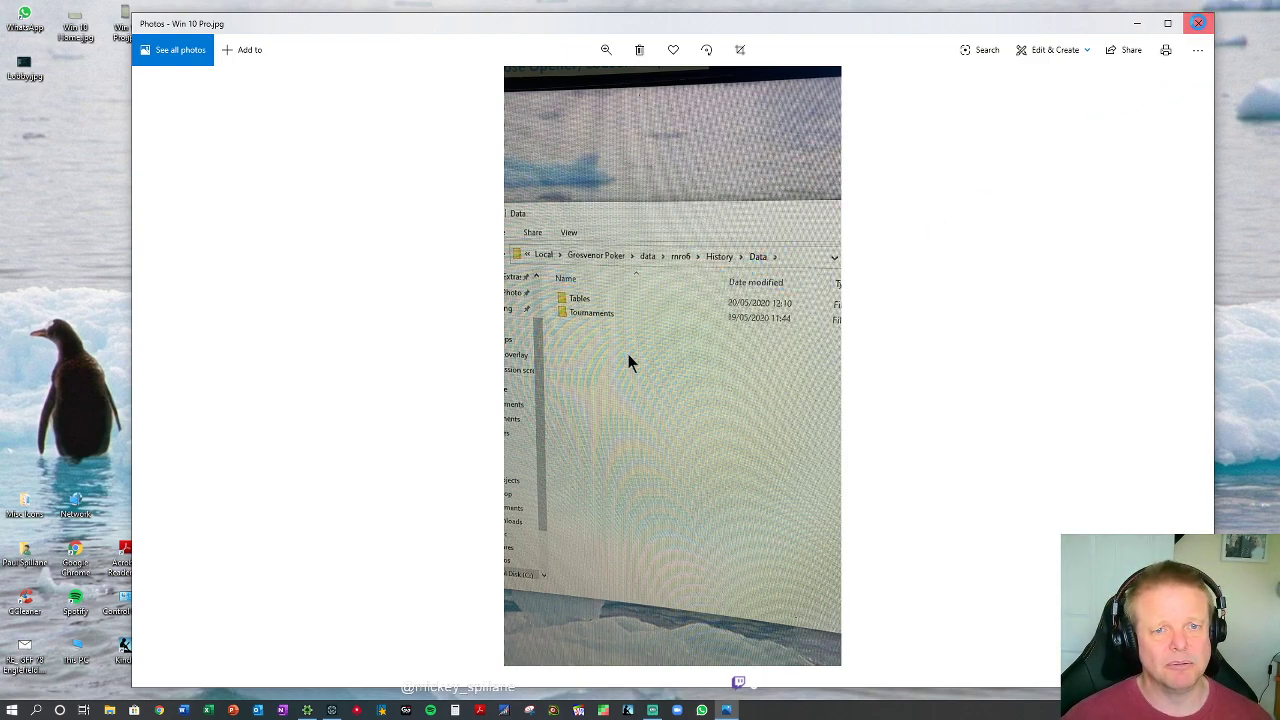
left_click(1198, 22)
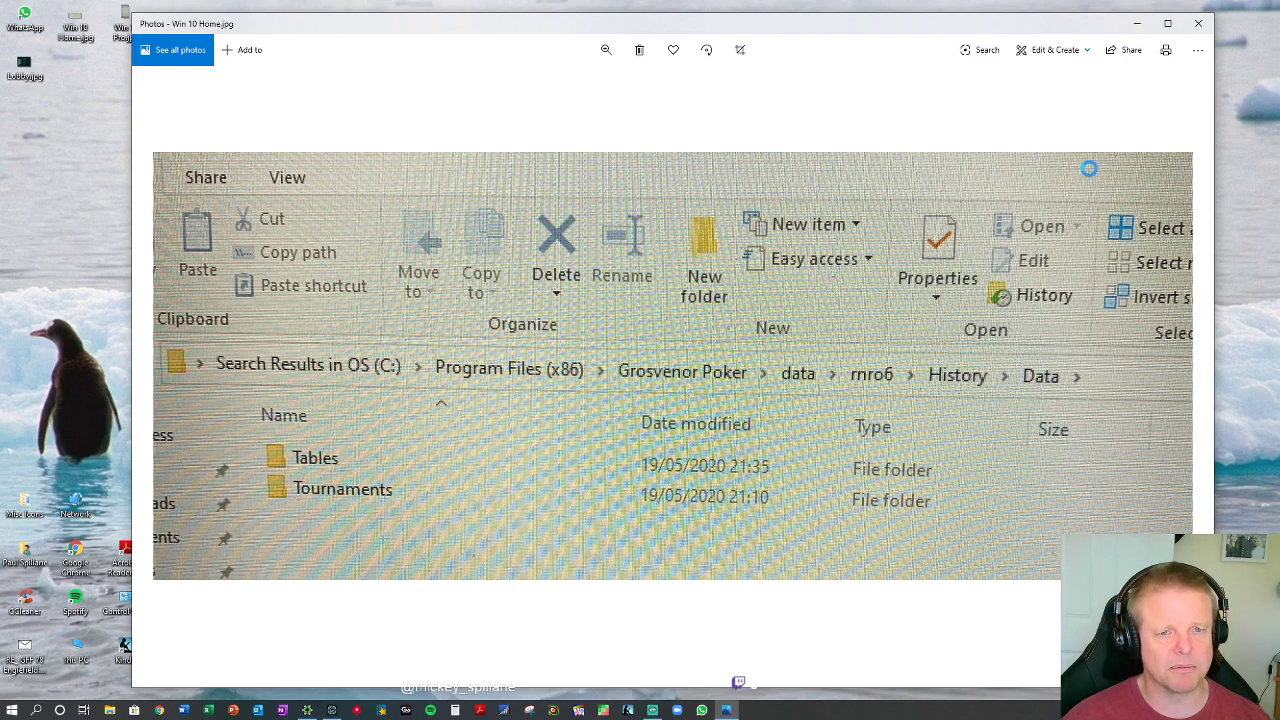
left_click(1198, 22)
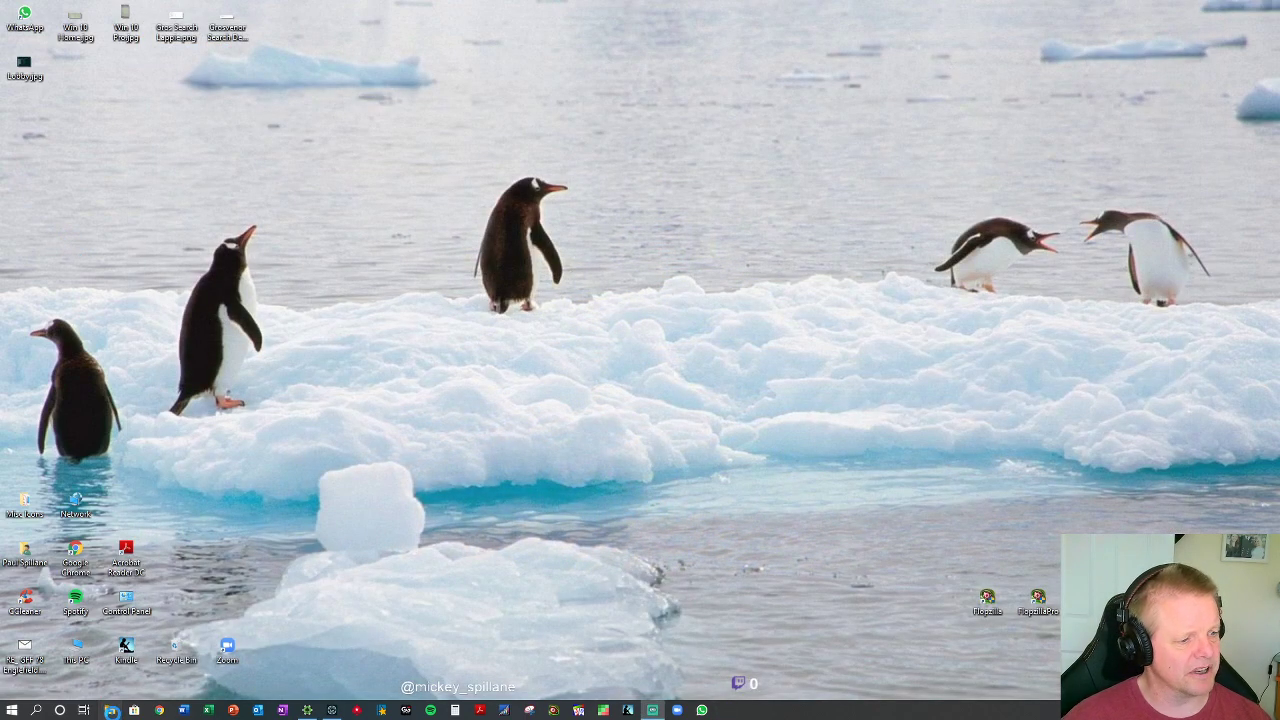
Open File Explorer and switch the display of hidden items off and back on.
left_click(112, 710)
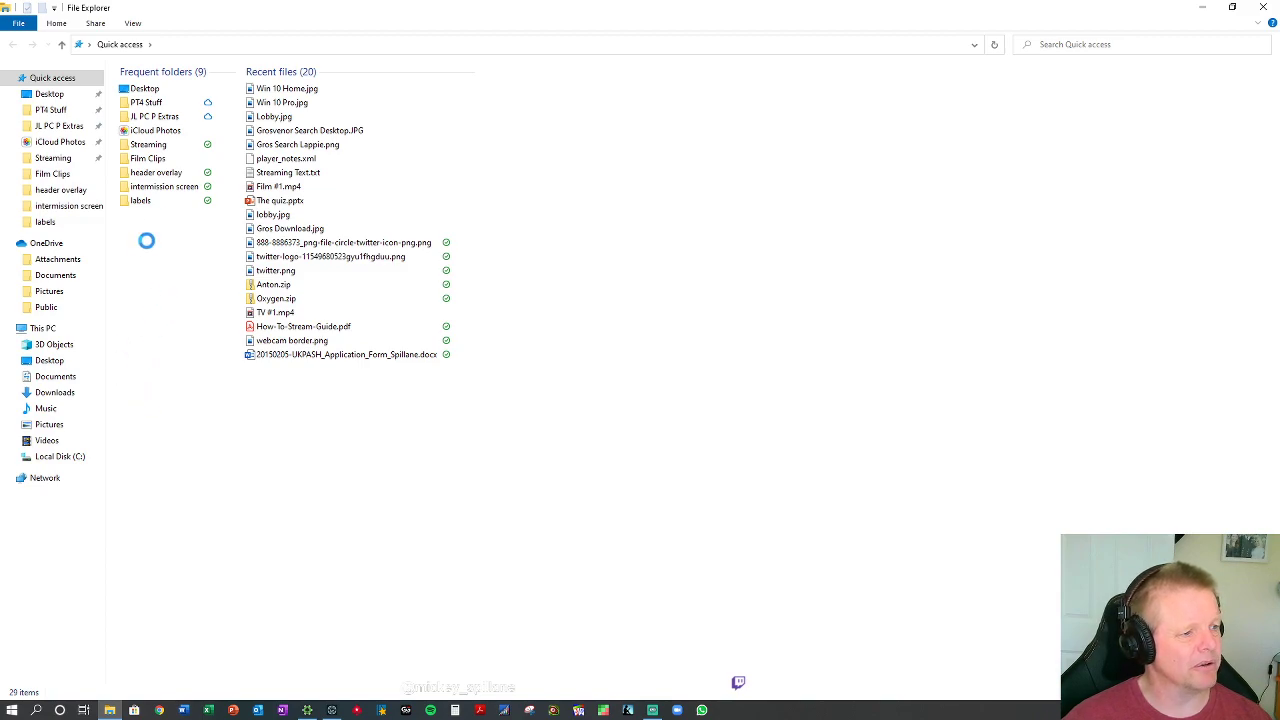
left_click(133, 23)
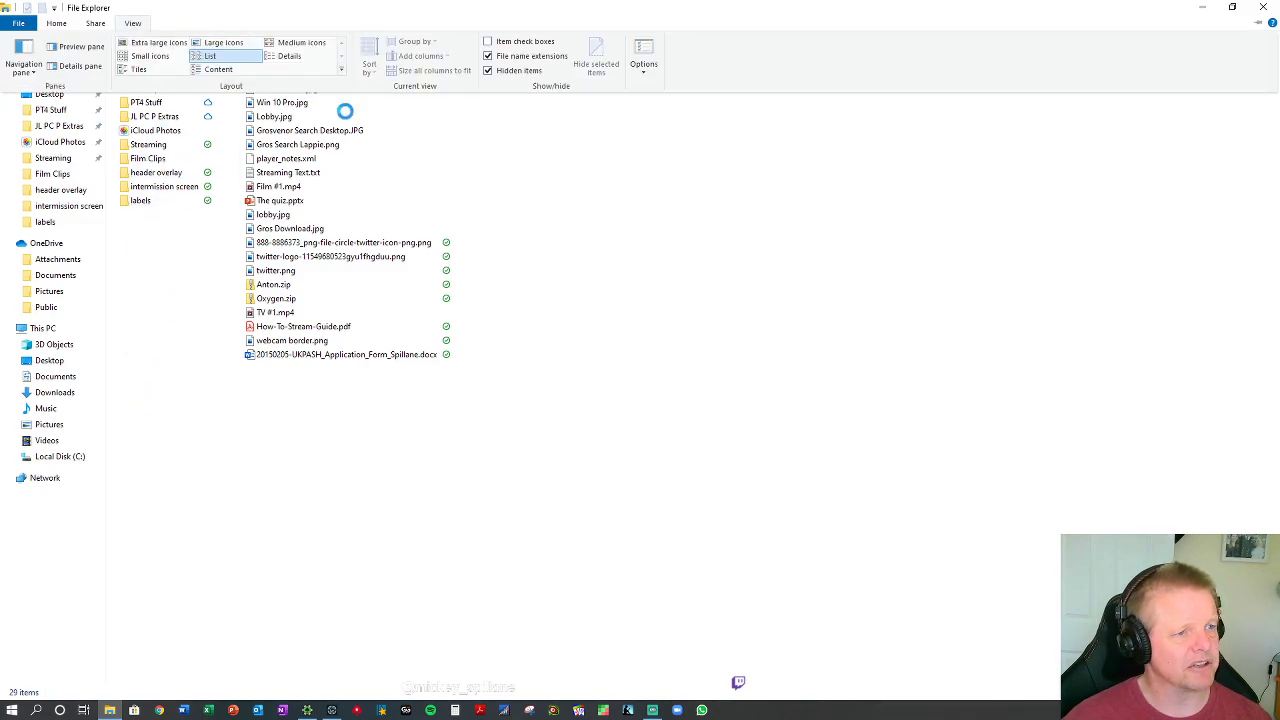
left_click(488, 71)
left_click(132, 24)
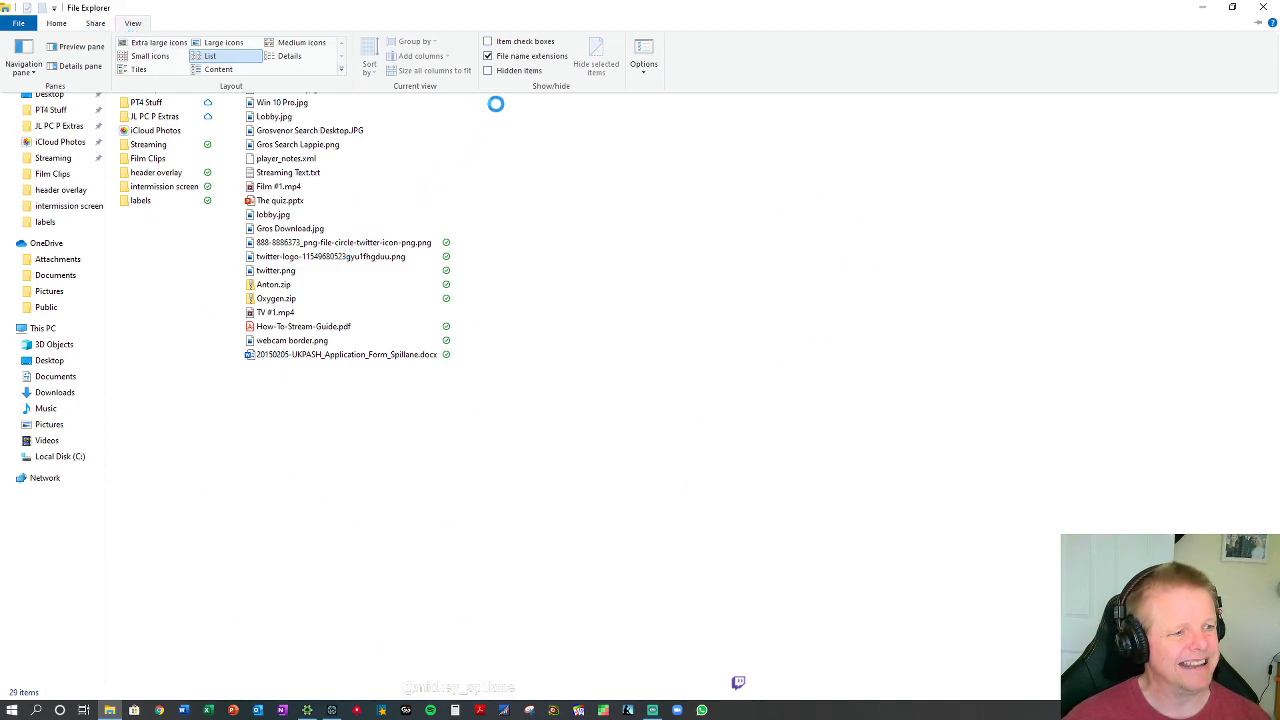
left_click(486, 69)
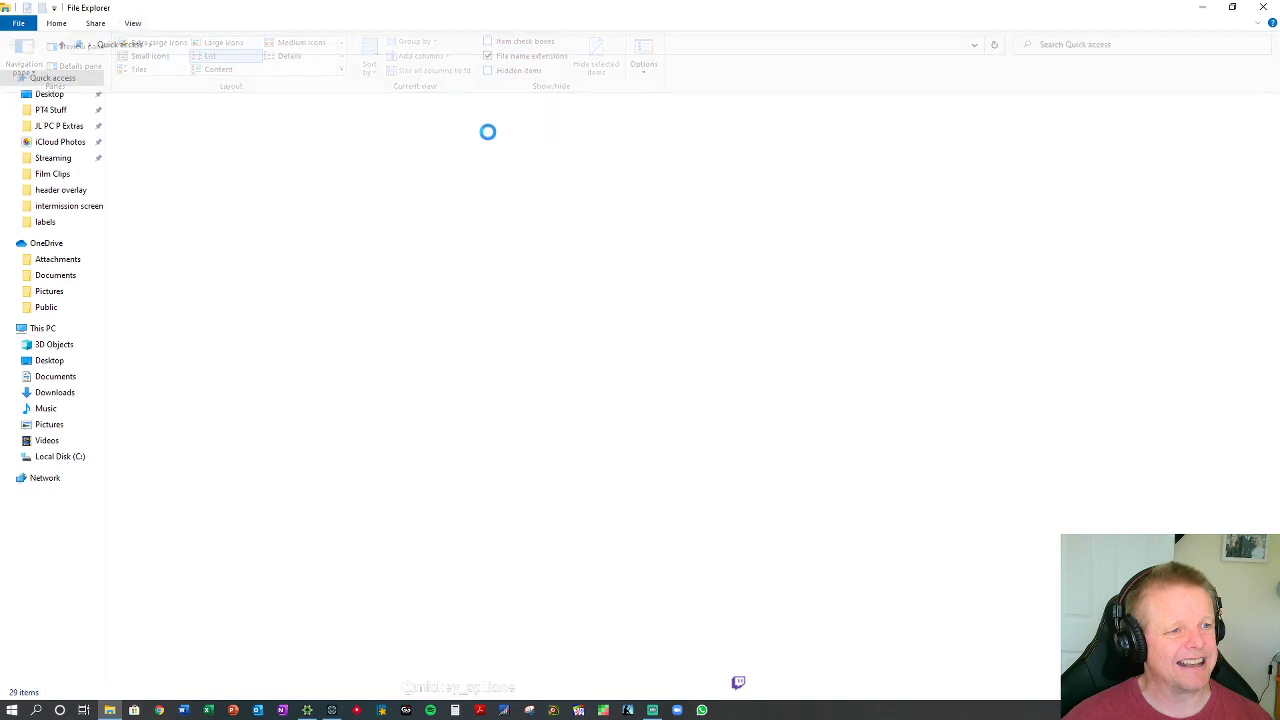
left_click(133, 23)
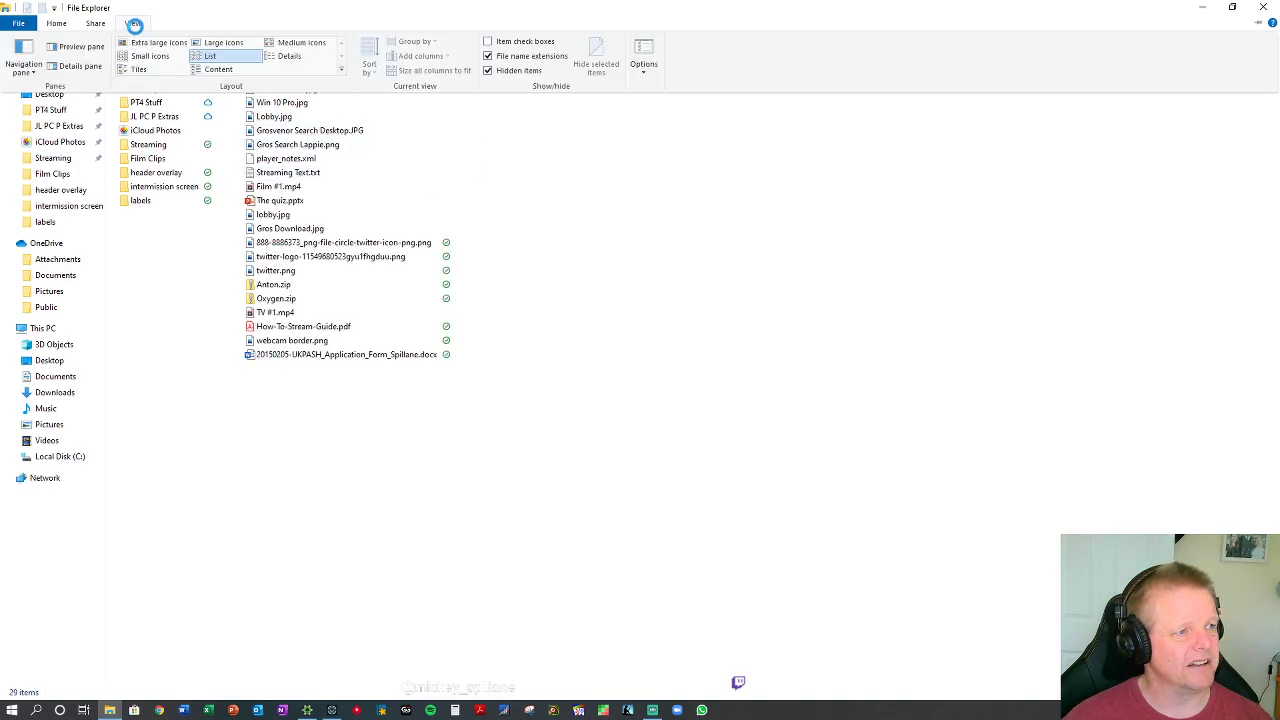
left_click(200, 323)
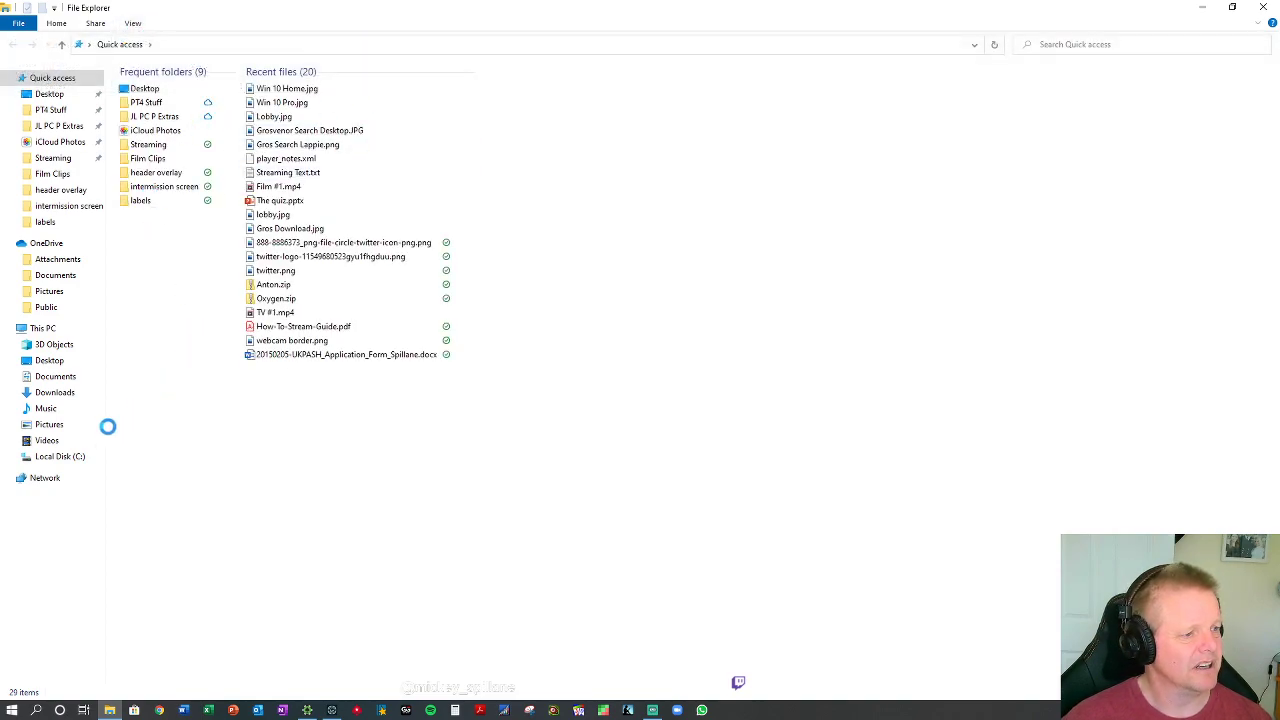
Browse the local C: drive to the AppData folder inside Users\p.
left_click(57, 457)
double_click(141, 200)
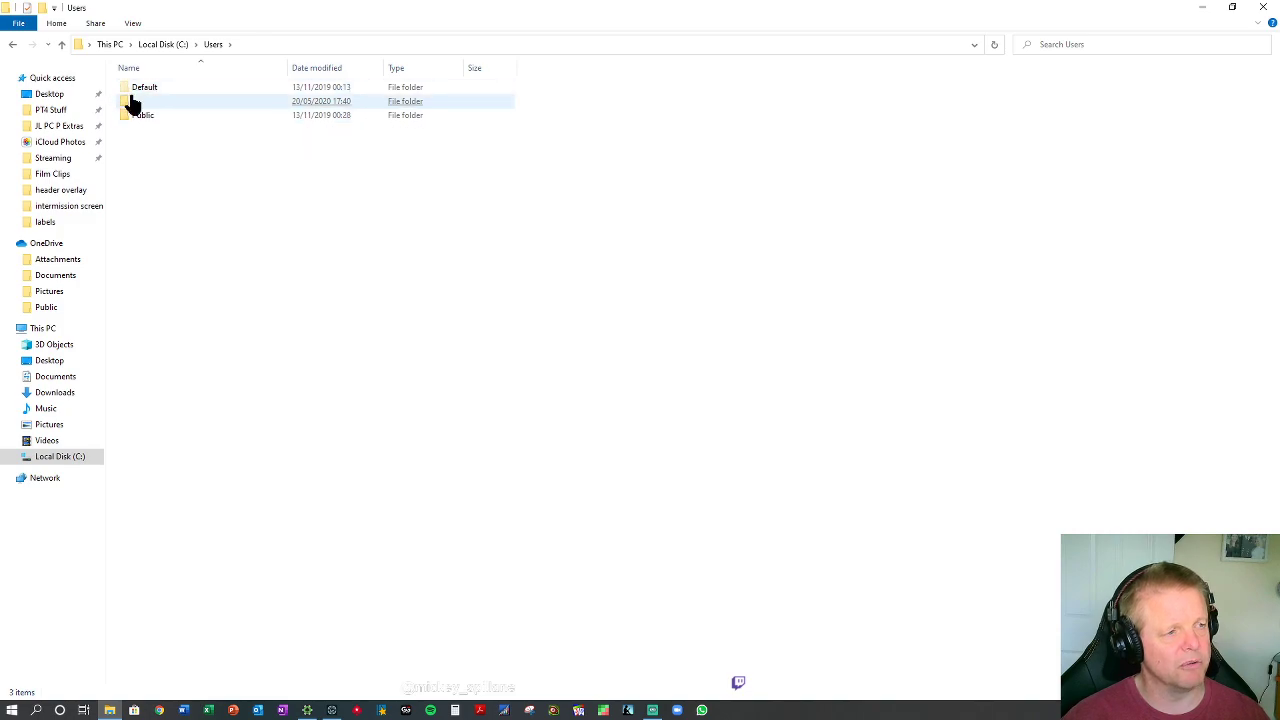
left_click(140, 93)
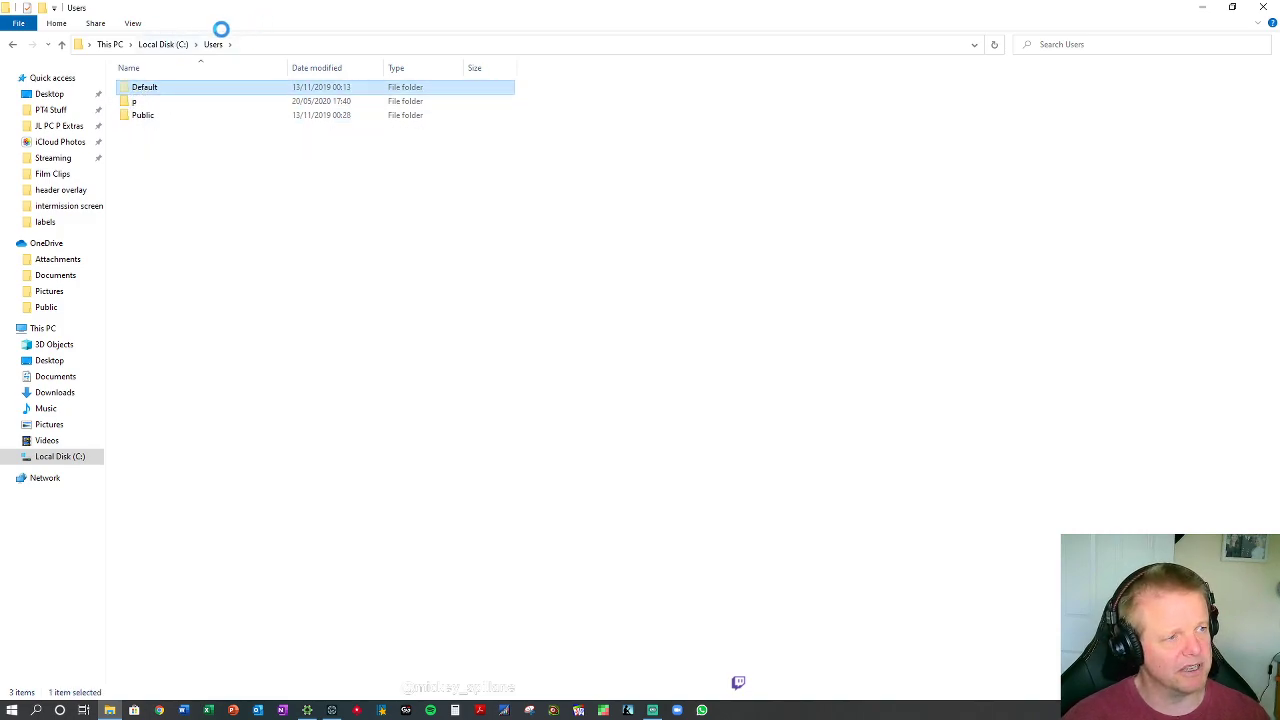
double_click(134, 104)
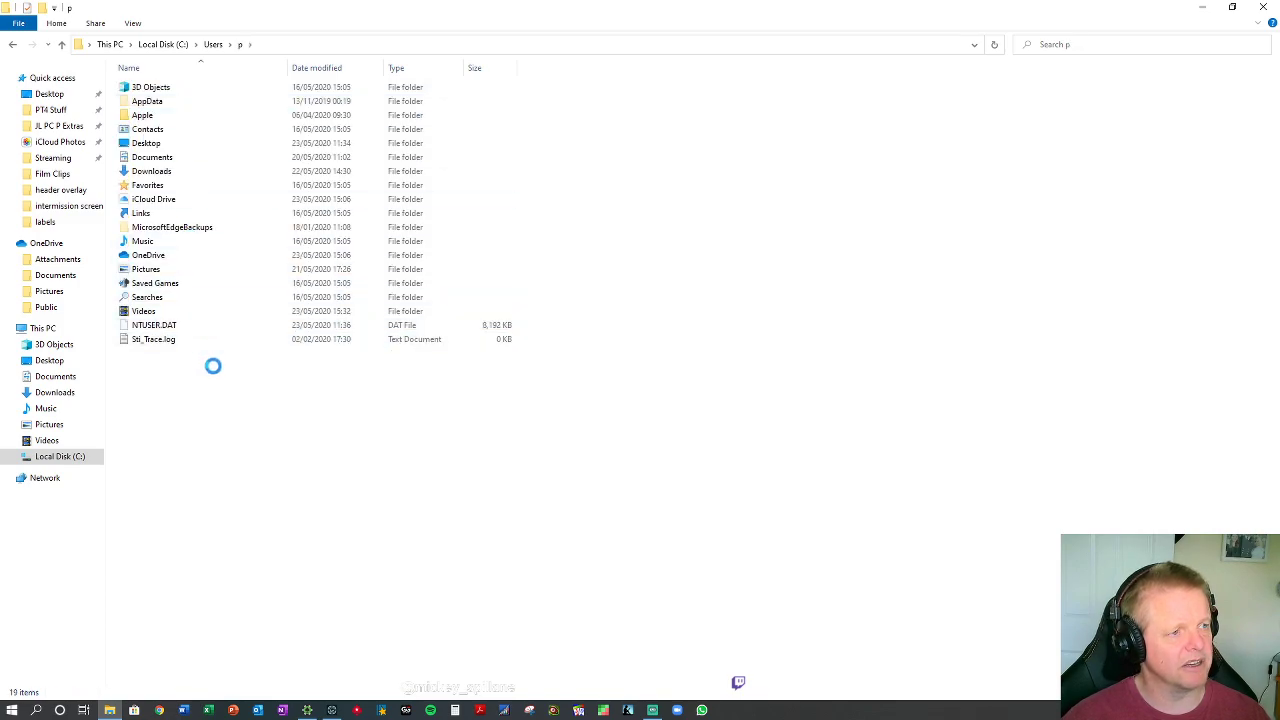
left_click(143, 105)
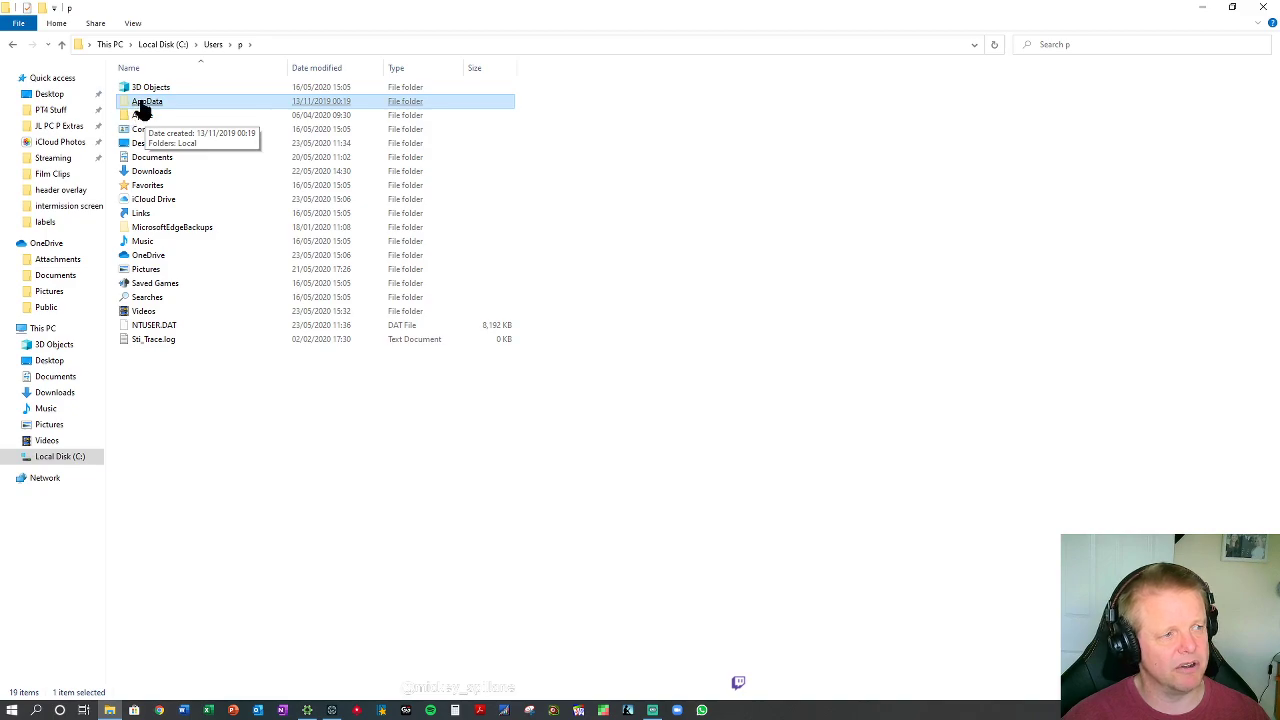
double_click(143, 105)
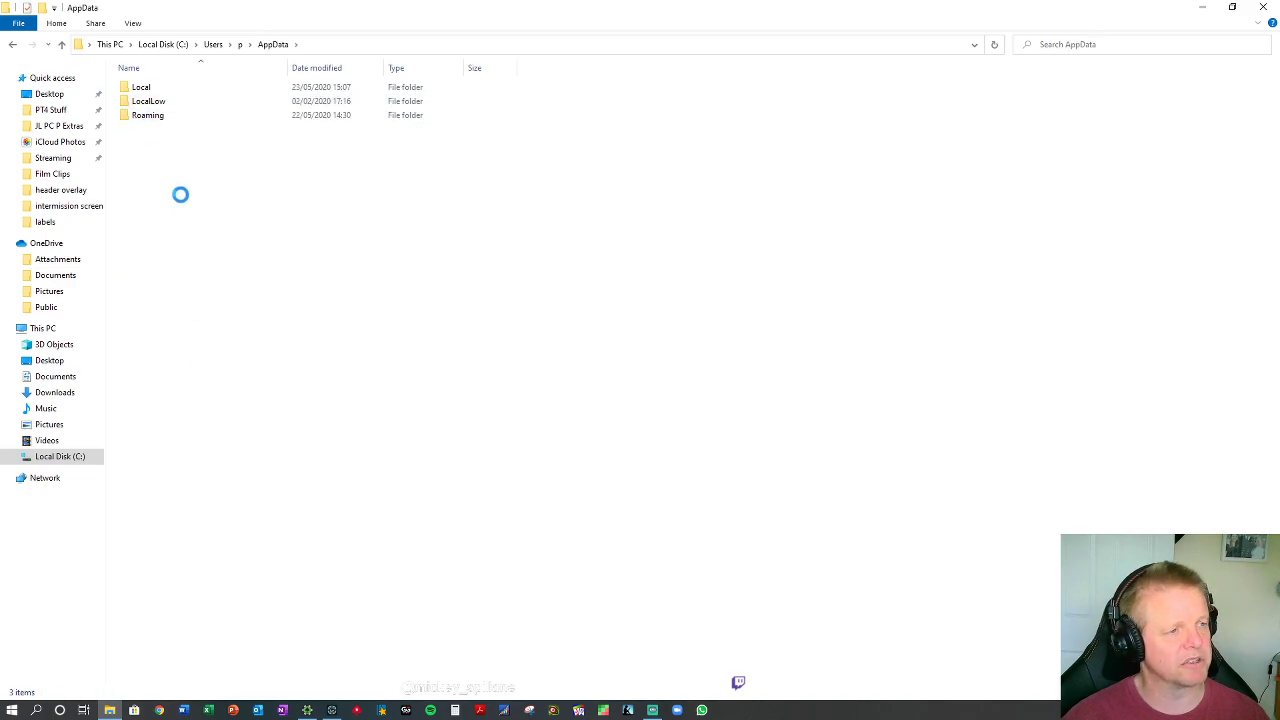
Browse through Local, Grosvenor Poker, data and the player's account folder to History\Data, and close the file window.
double_click(150, 89)
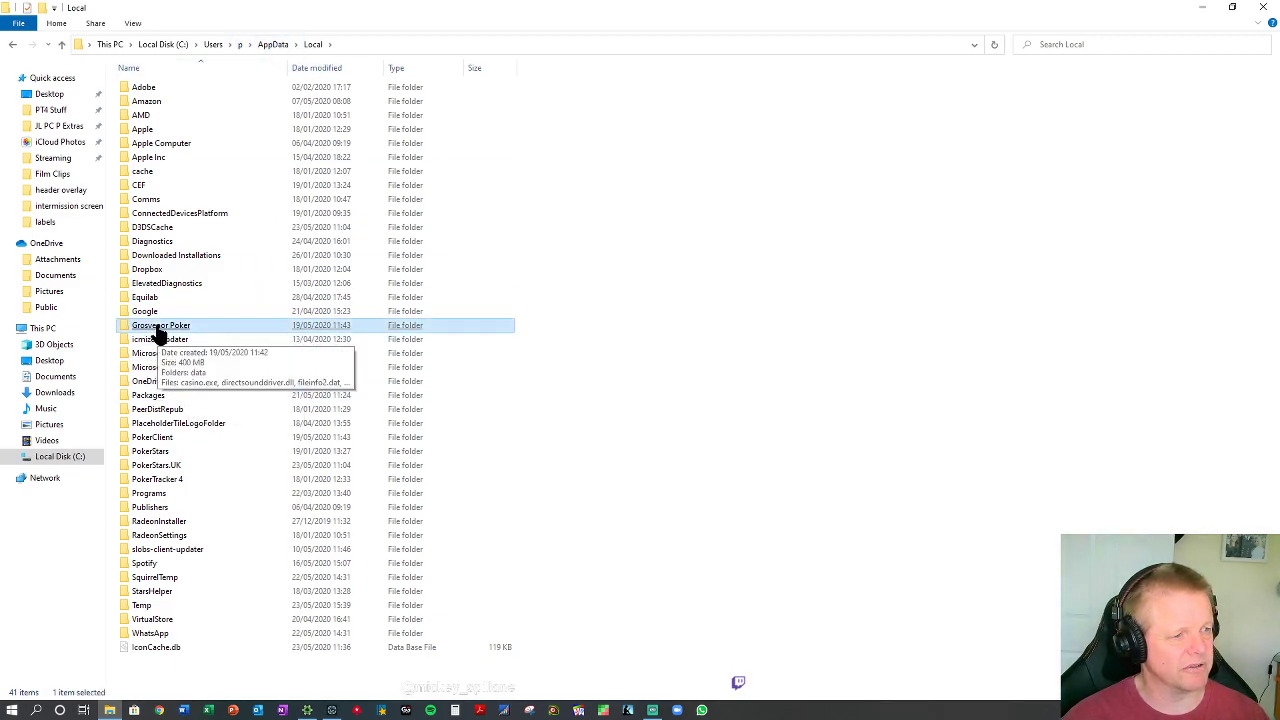
double_click(157, 325)
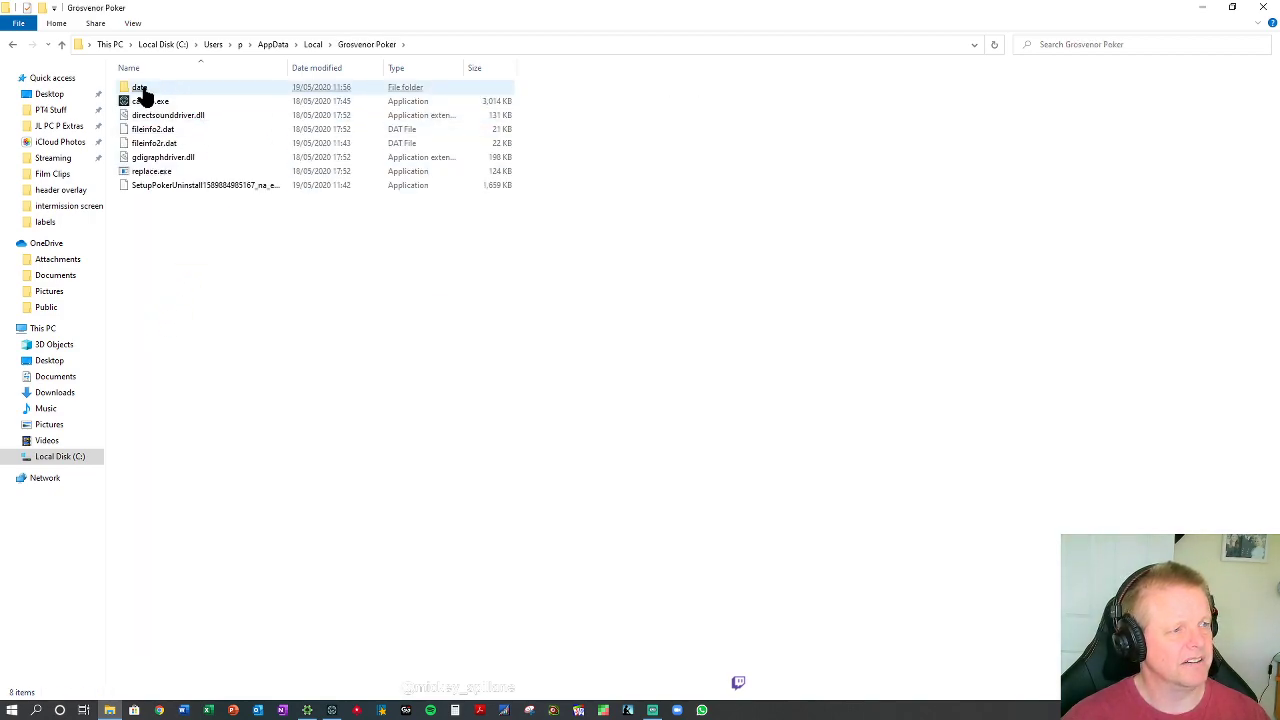
double_click(141, 89)
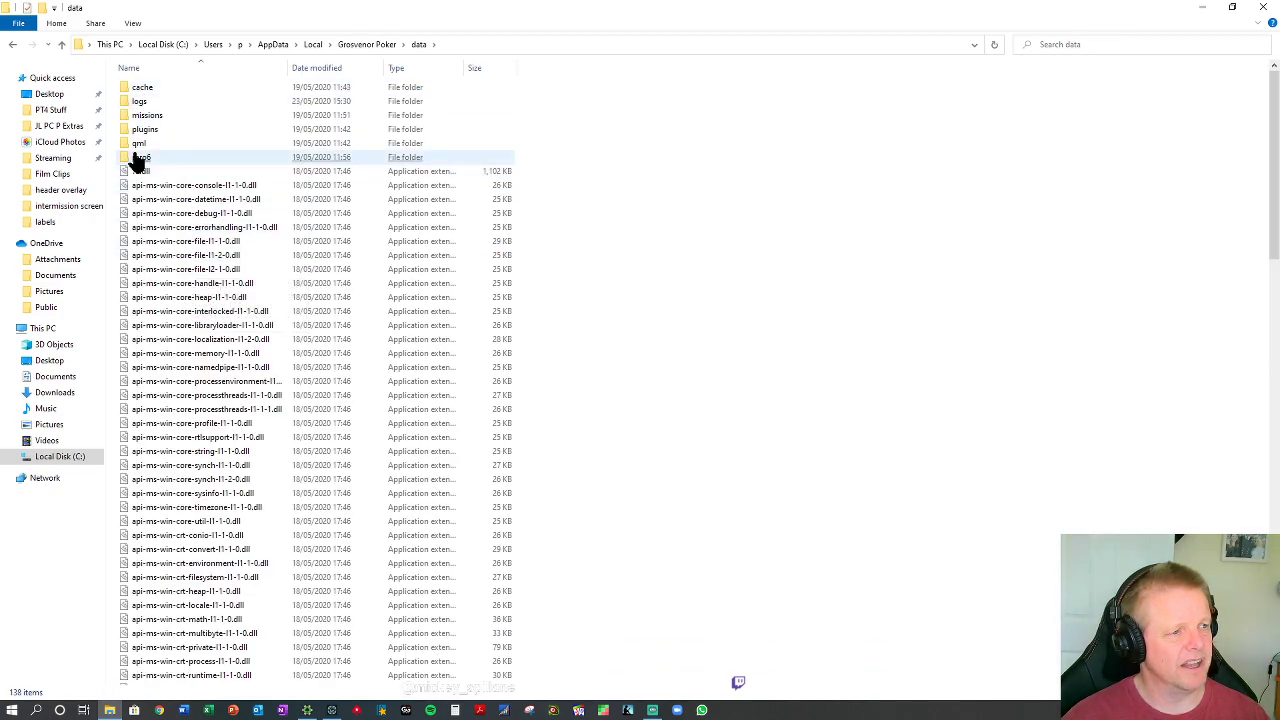
double_click(140, 158)
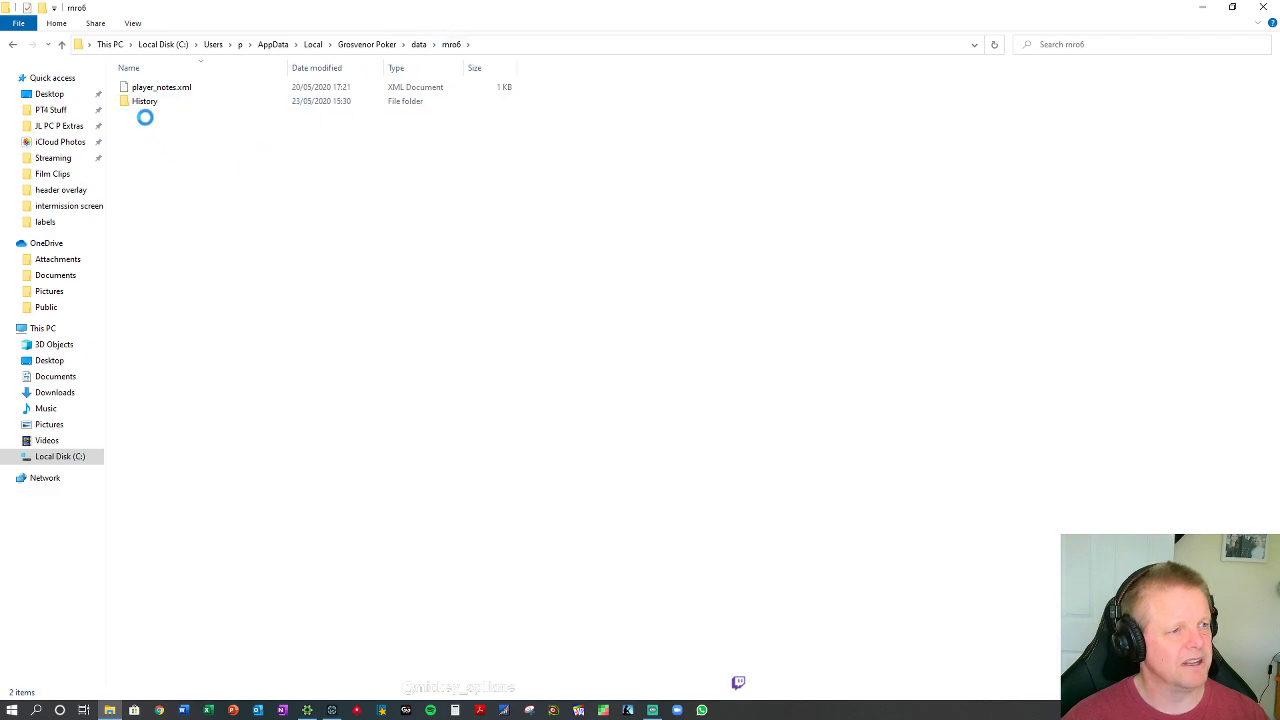
left_click(142, 104)
double_click(141, 104)
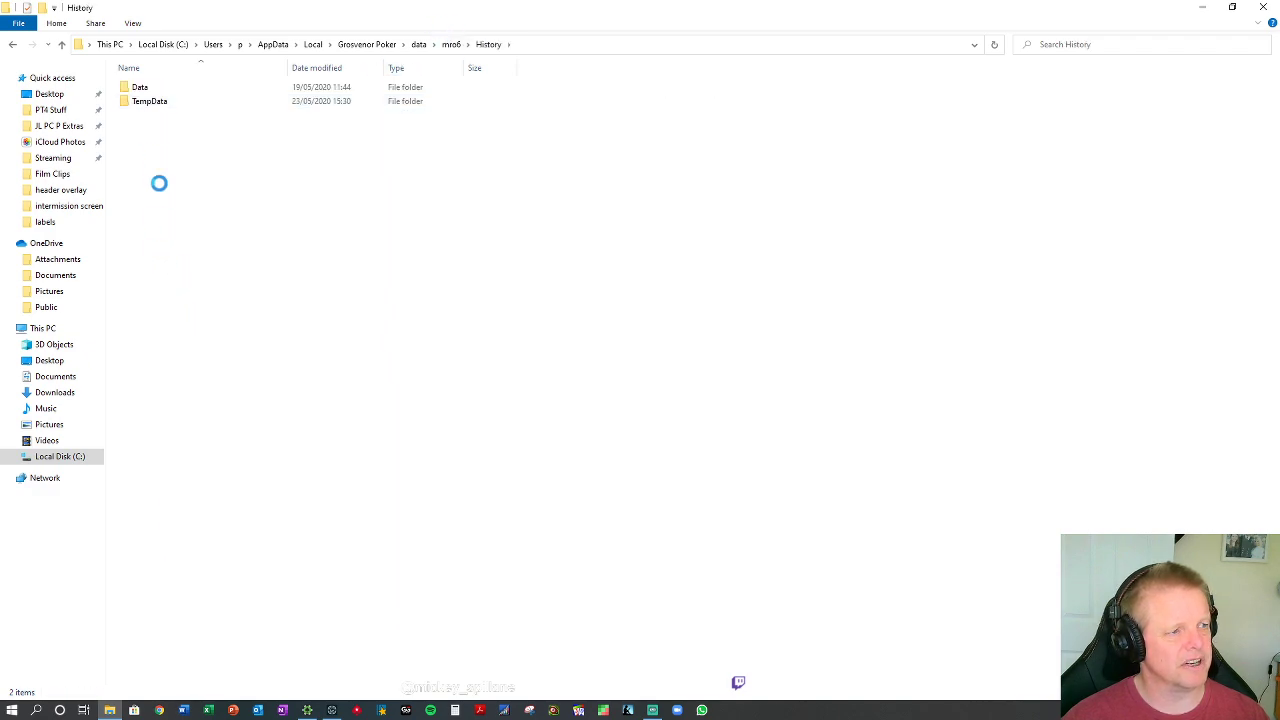
left_click(139, 89)
double_click(139, 89)
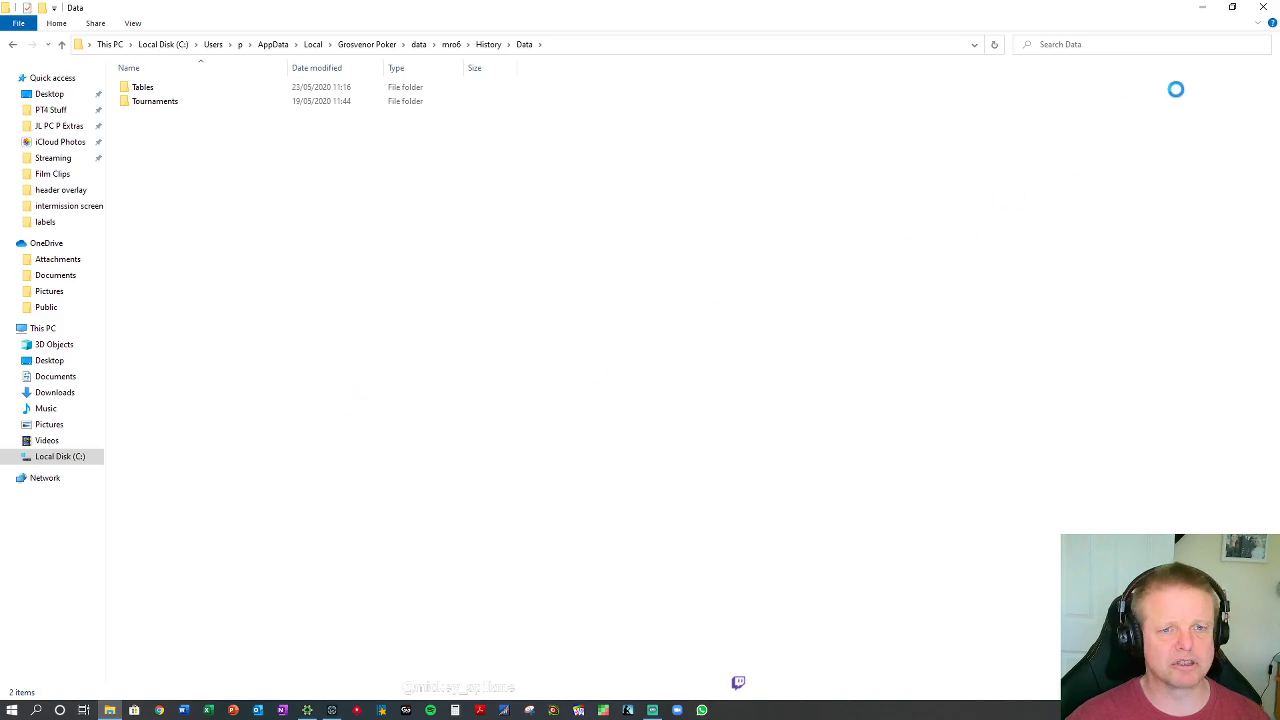
left_click(1263, 7)
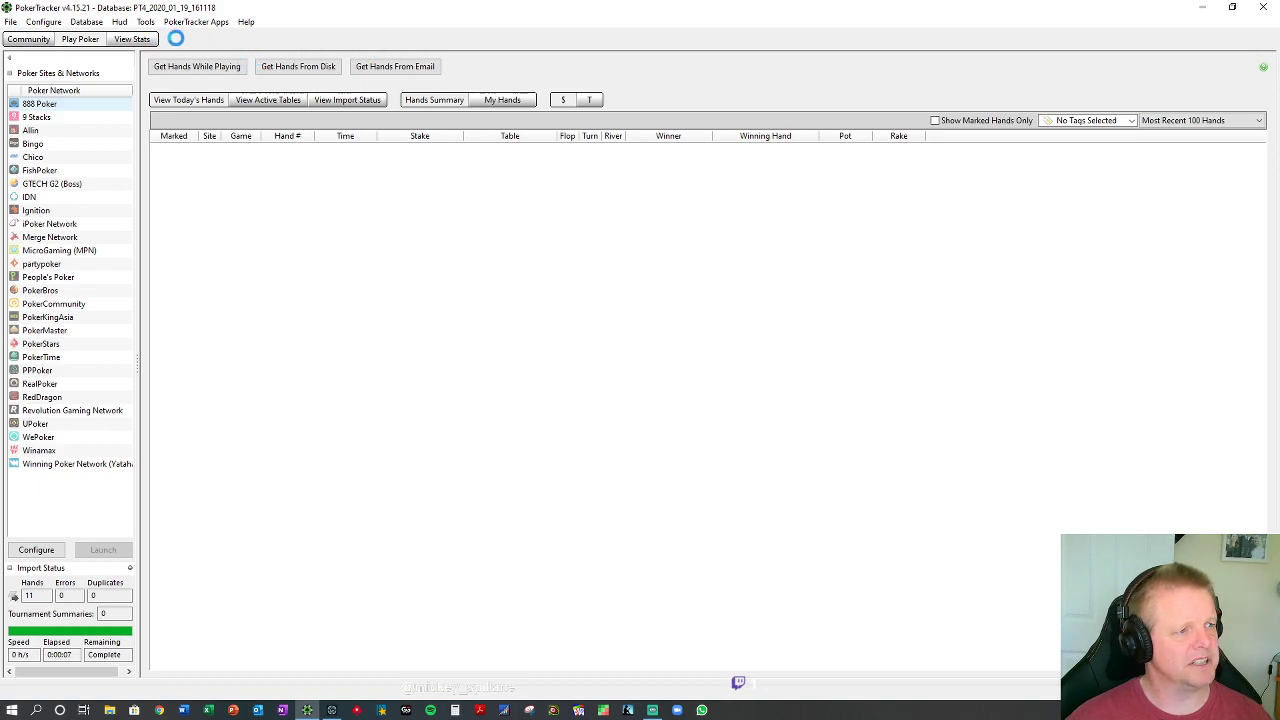
In PokerTracker, use the Setup Assistant's site configuration to deselect MicroGaming (MPN), select iPoker Network and continue to its directory settings.
left_click(145, 21)
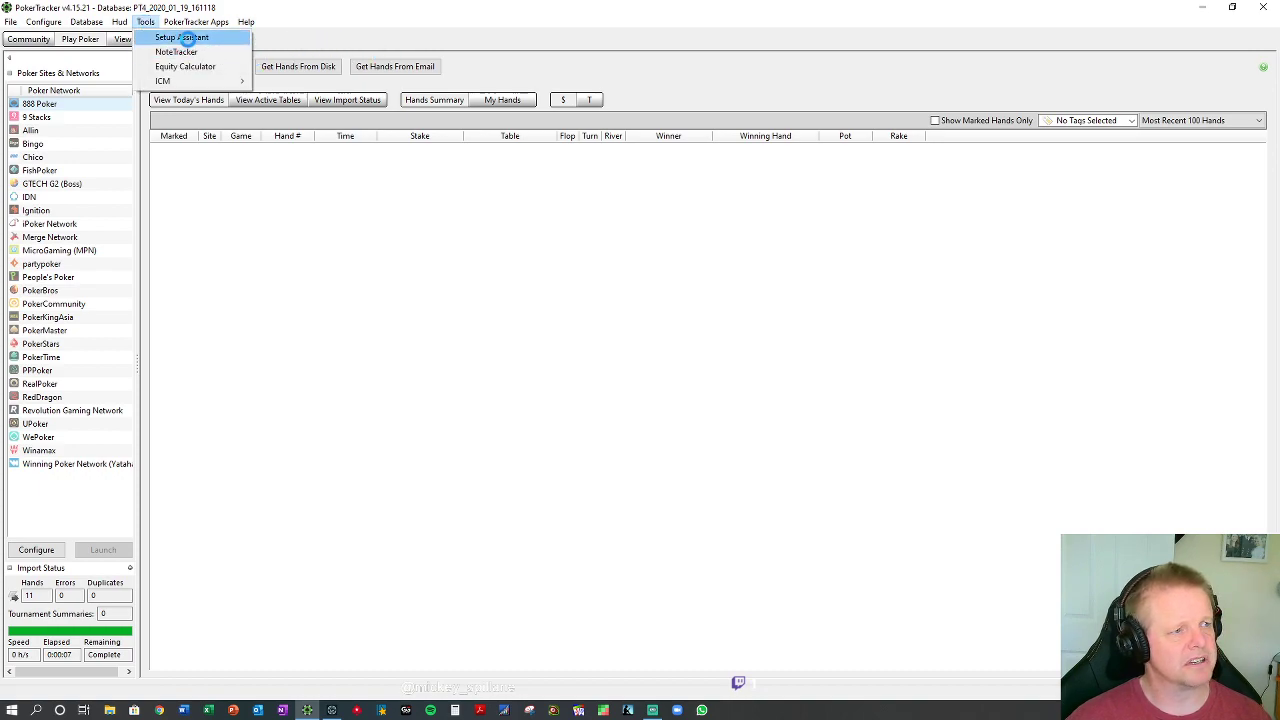
left_click(182, 37)
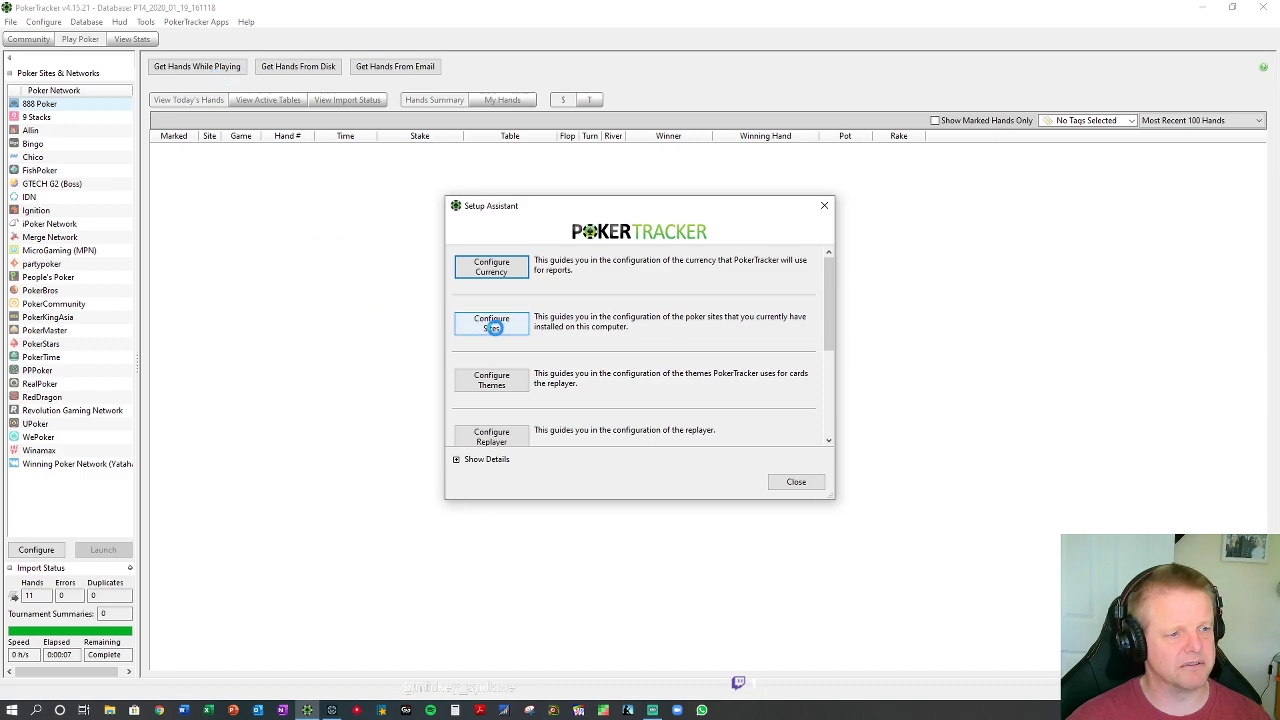
left_click(493, 326)
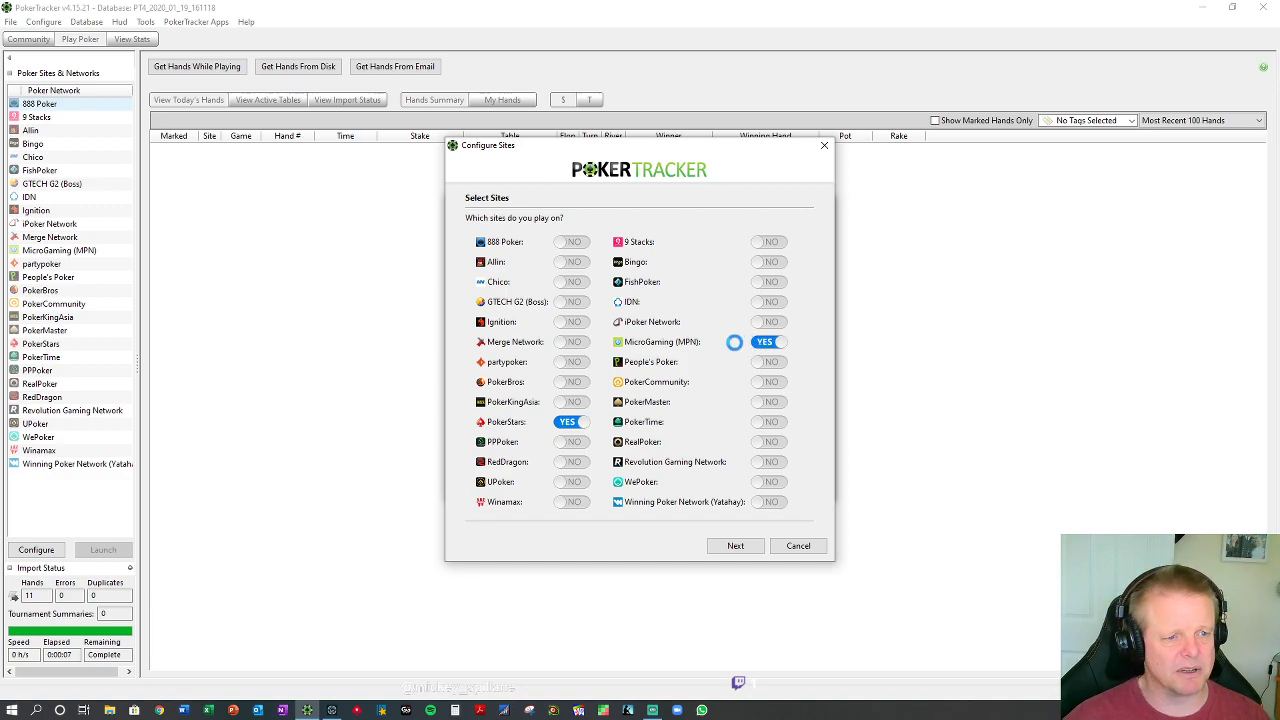
left_click(768, 343)
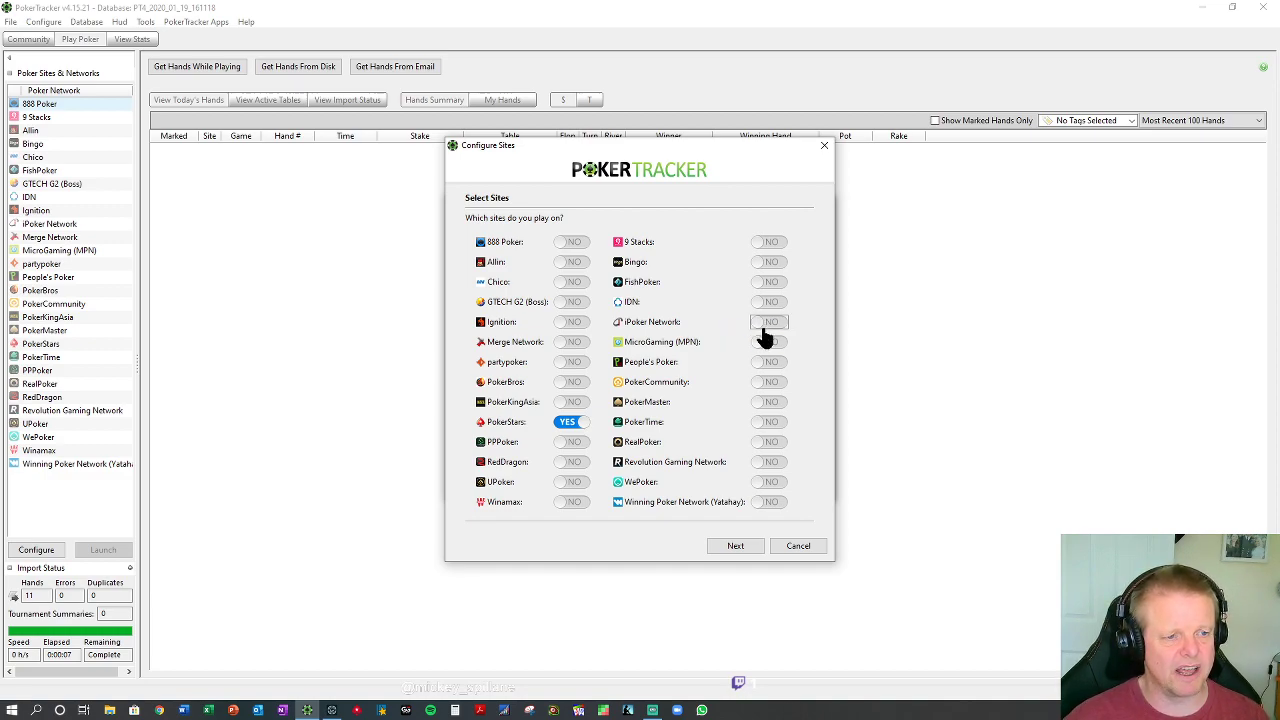
left_click(764, 326)
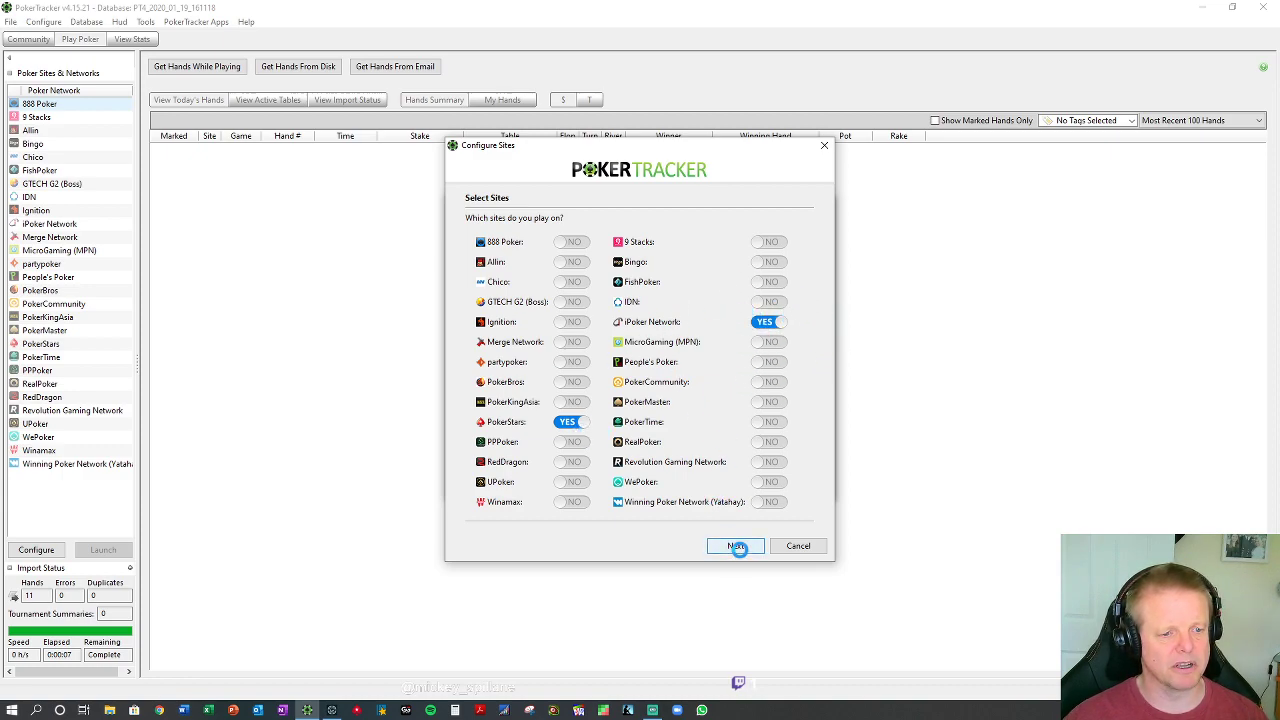
left_click(737, 546)
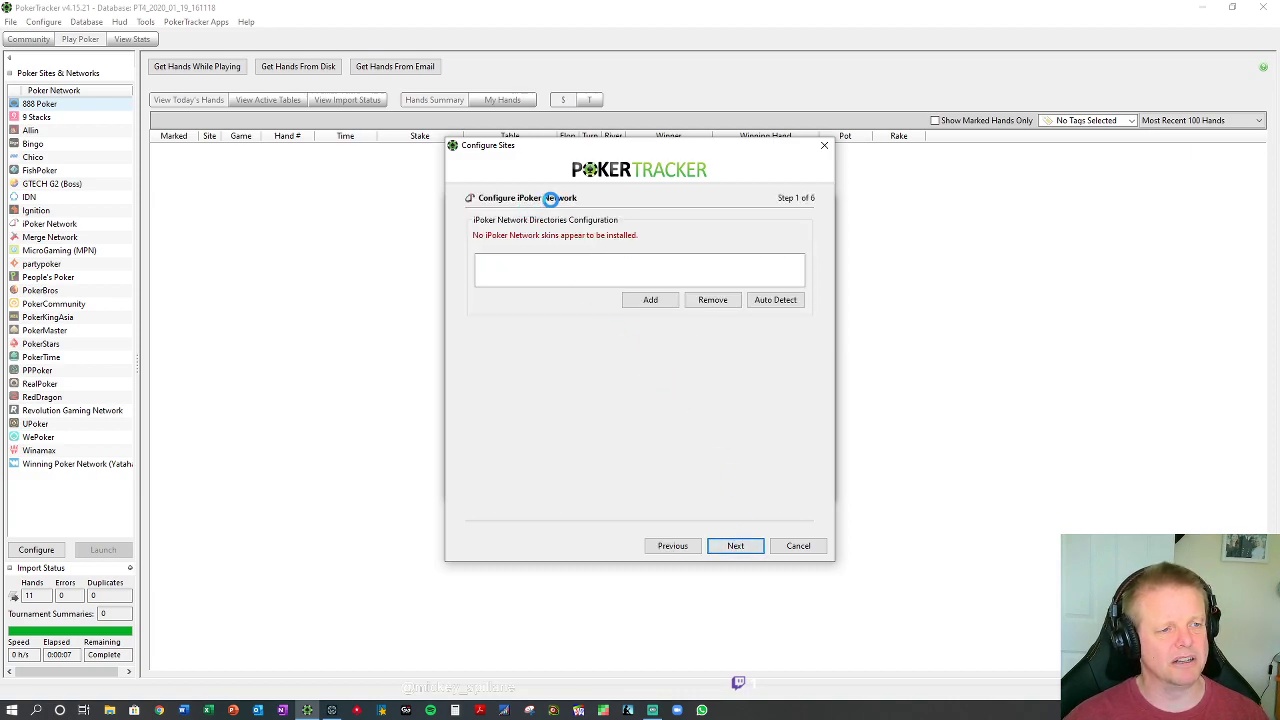
Try auto-detecting the iPoker Network directories, and start adding one manually by browsing the C: drive to Users\p\AppData.
left_click(772, 295)
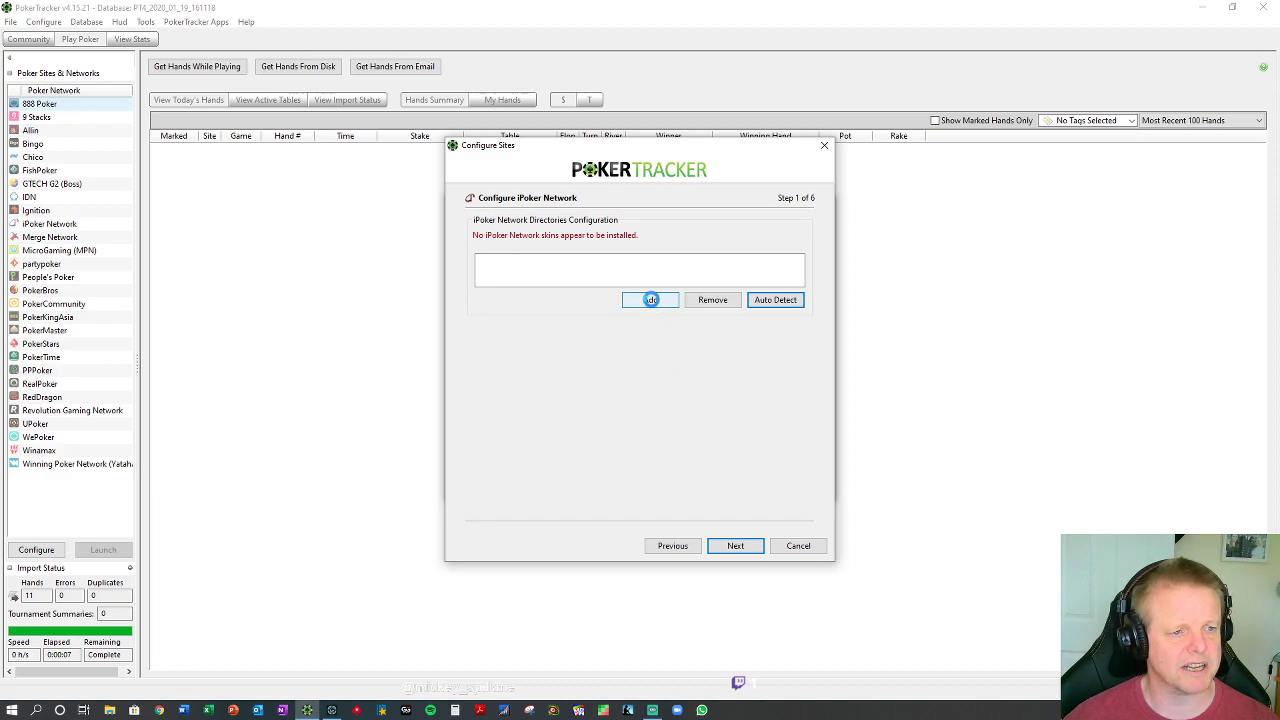
left_click(651, 300)
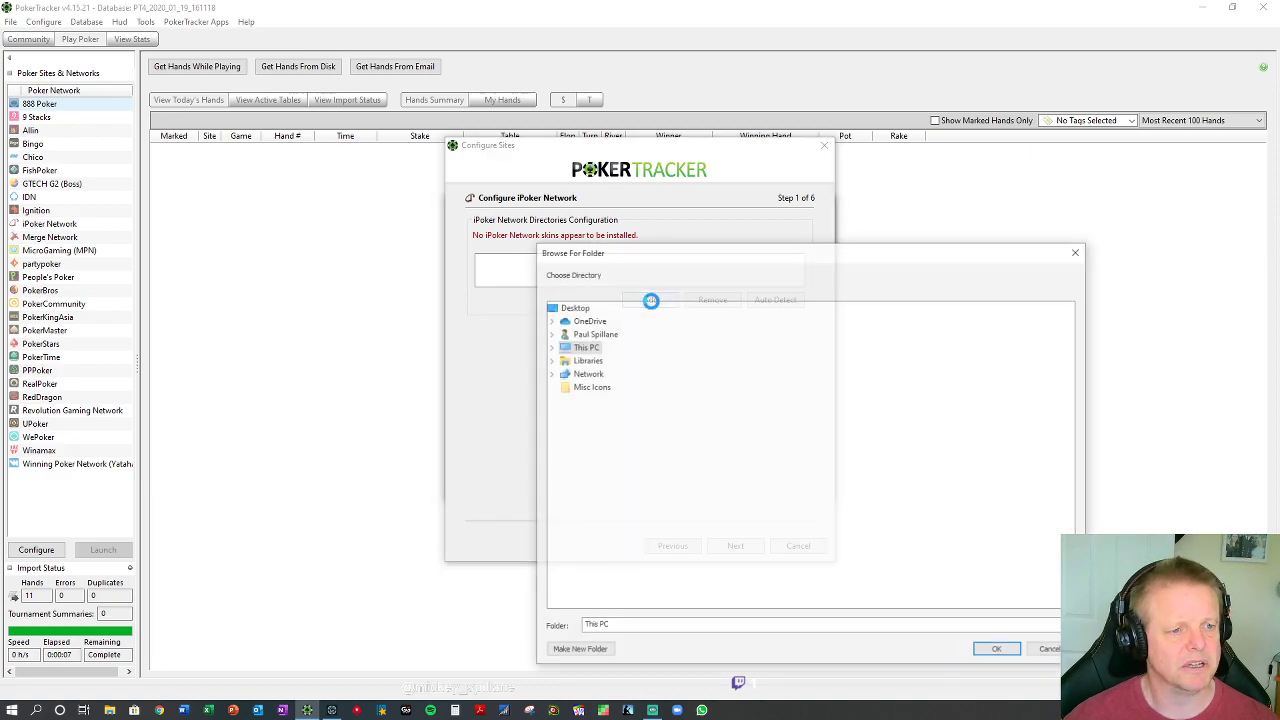
left_click(549, 346)
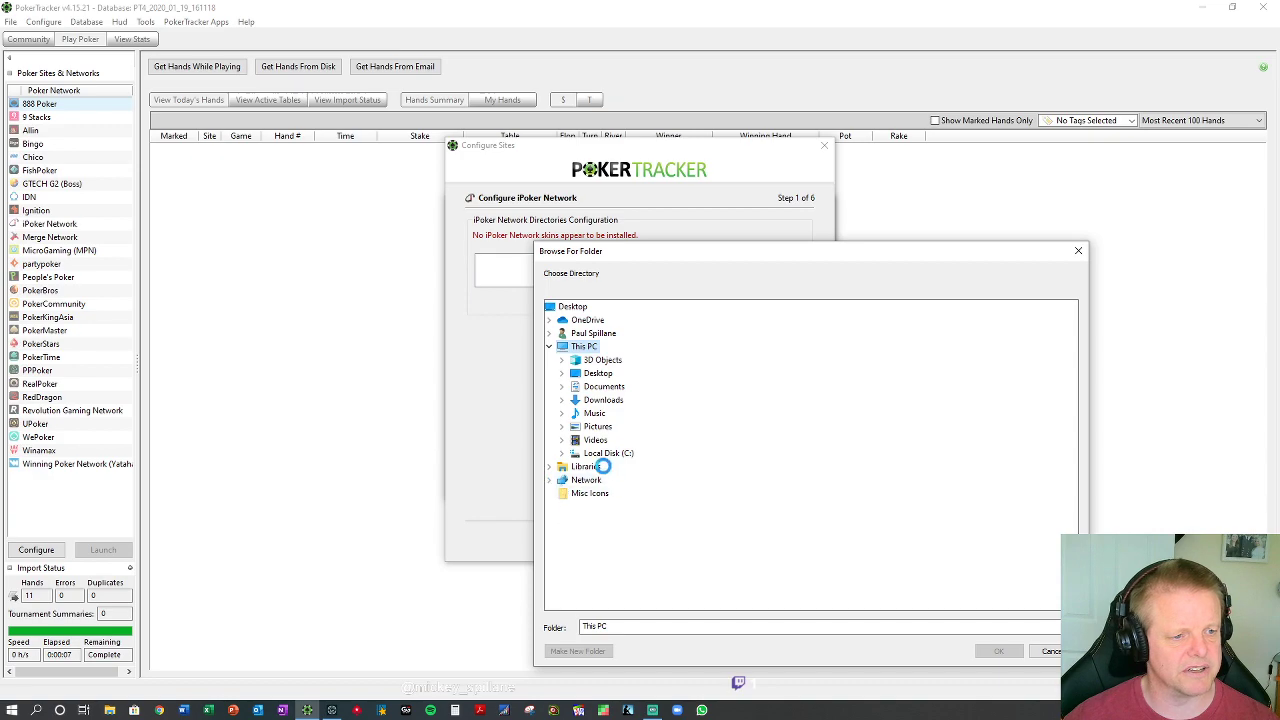
double_click(605, 453)
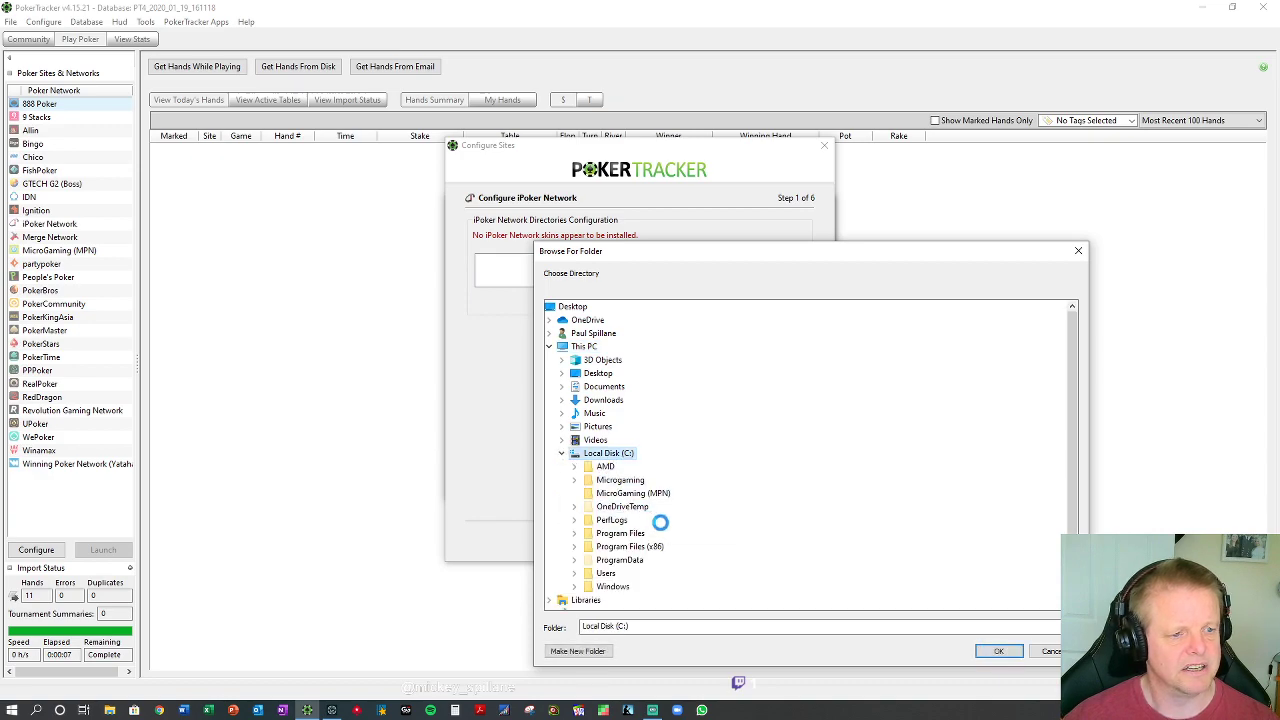
double_click(609, 574)
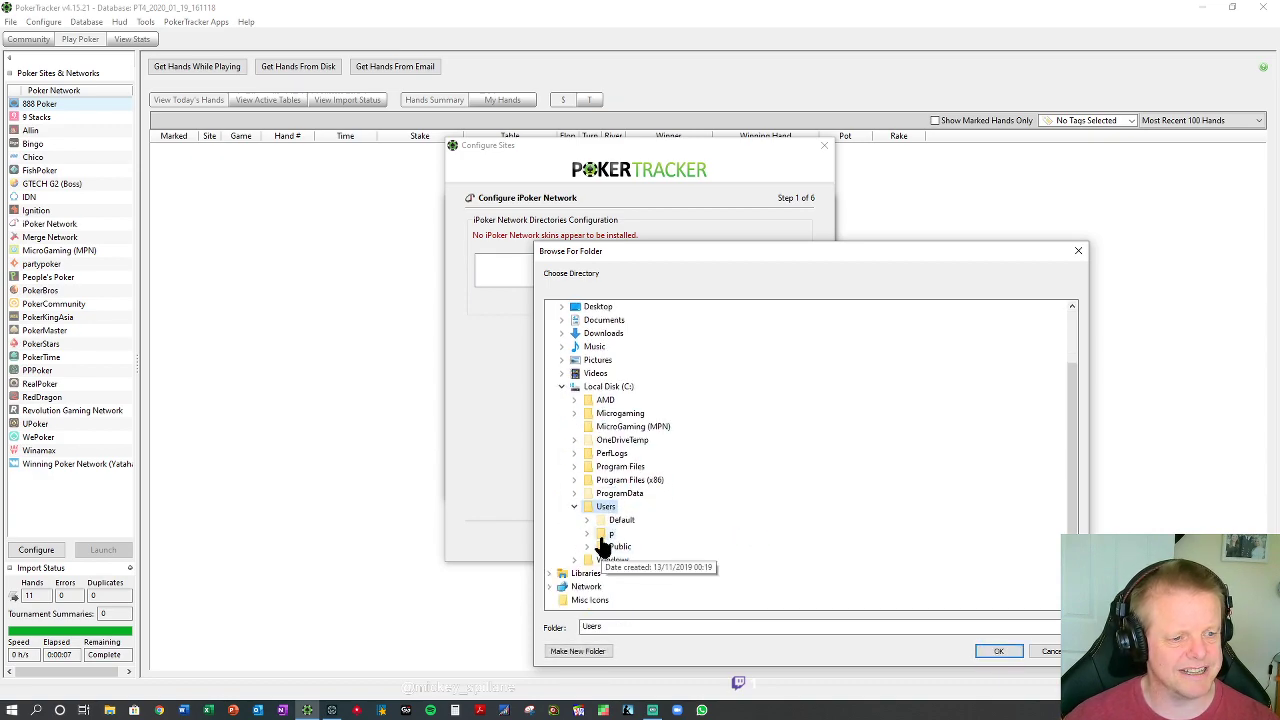
double_click(611, 586)
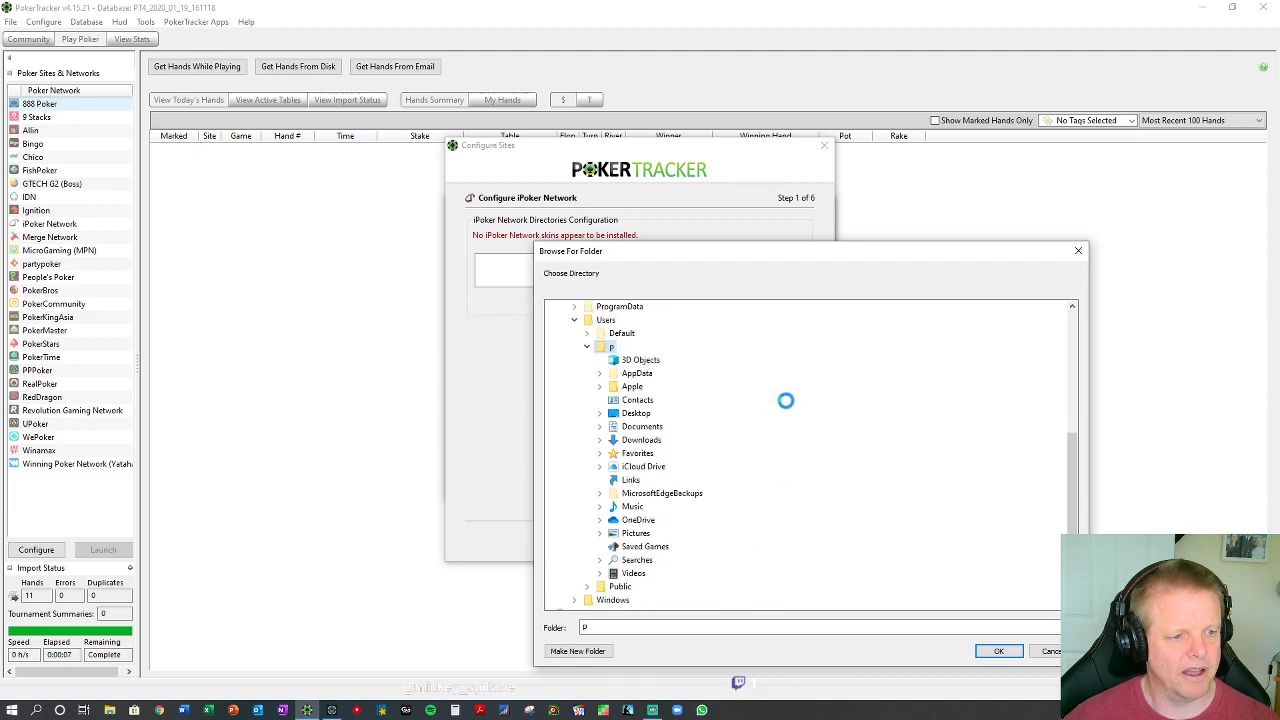
double_click(636, 375)
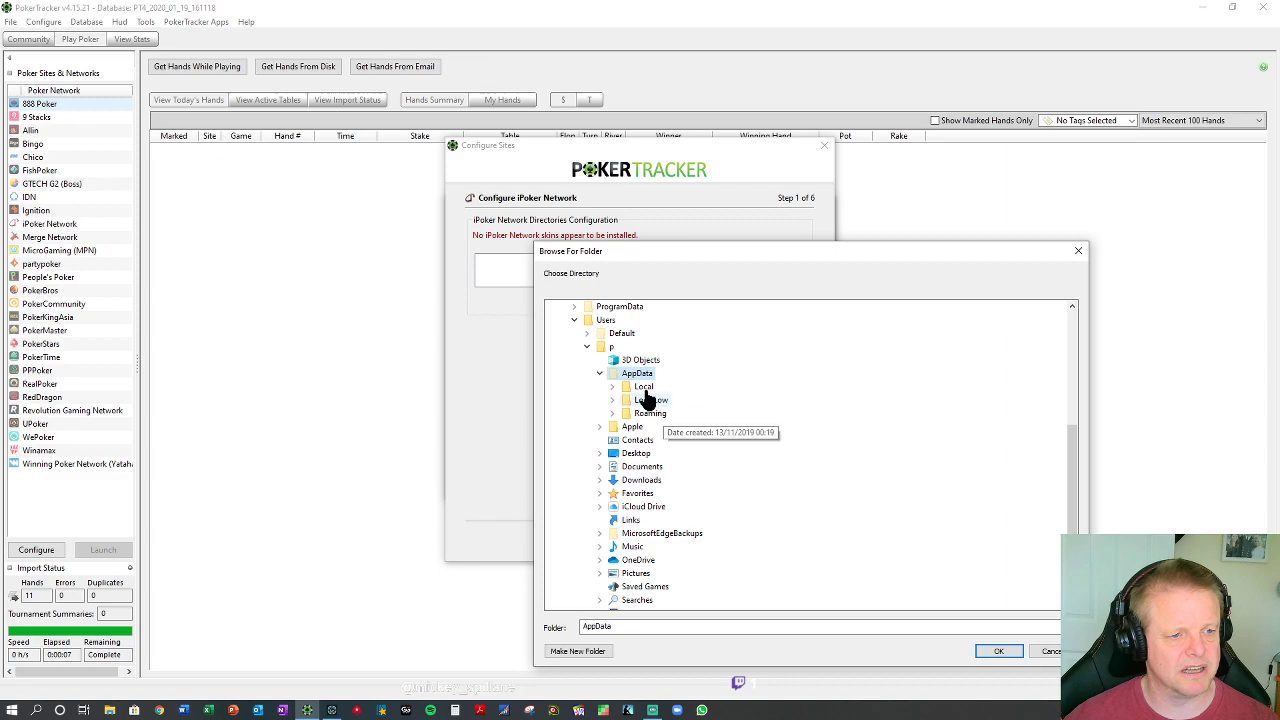
Browse through Local, Grosvenor Poker, data and the player's account folder to History\Data, and add the Tables folder as an iPoker directory.
double_click(641, 386)
scroll(790, 470, "down", 1)
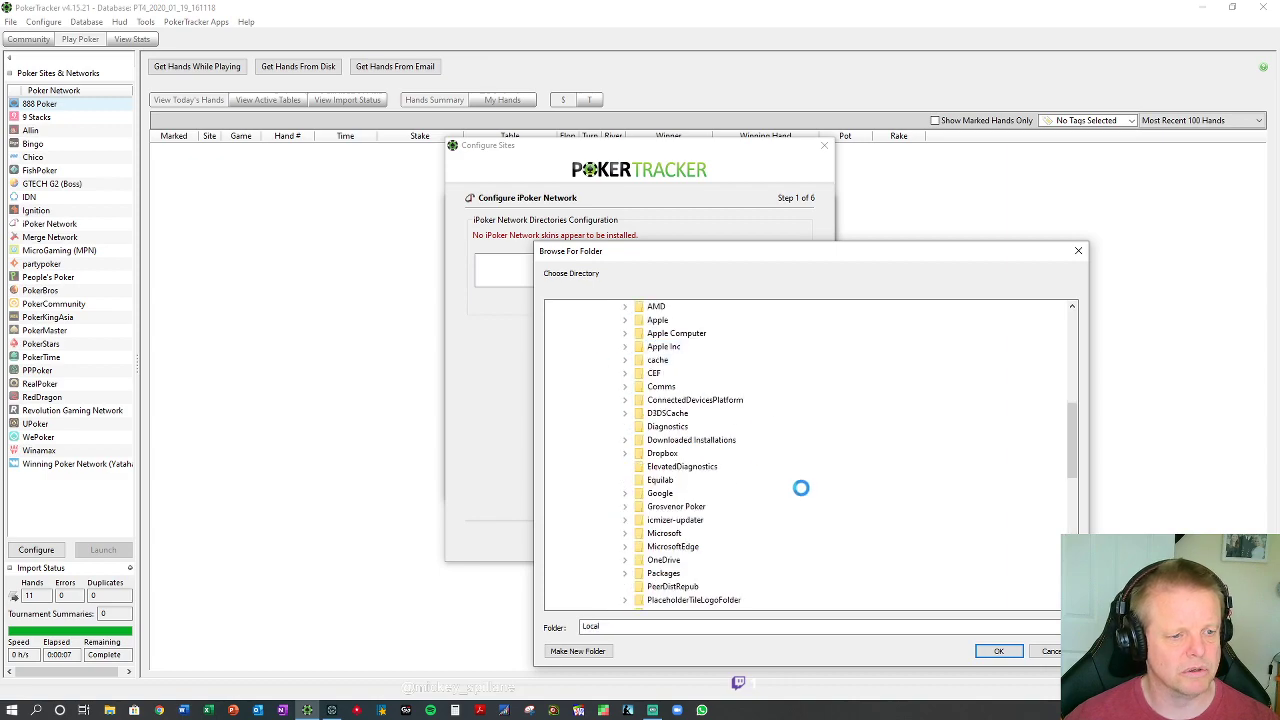
double_click(697, 507)
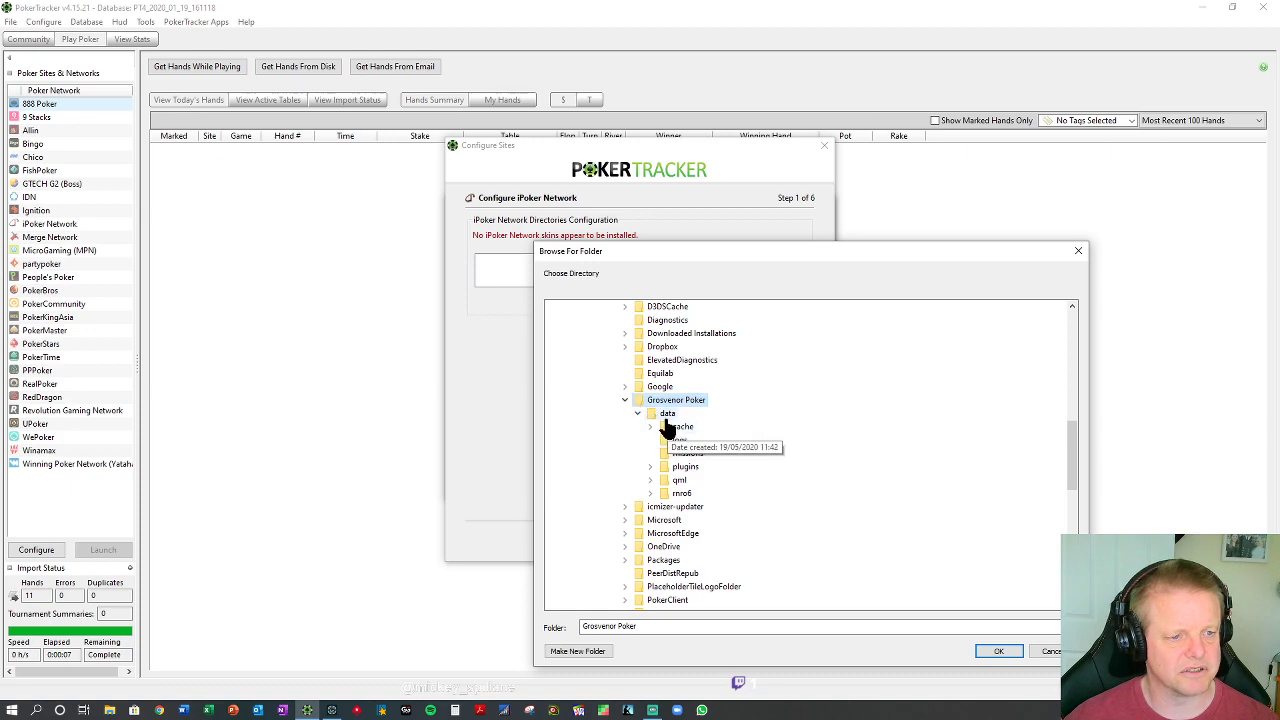
double_click(682, 494)
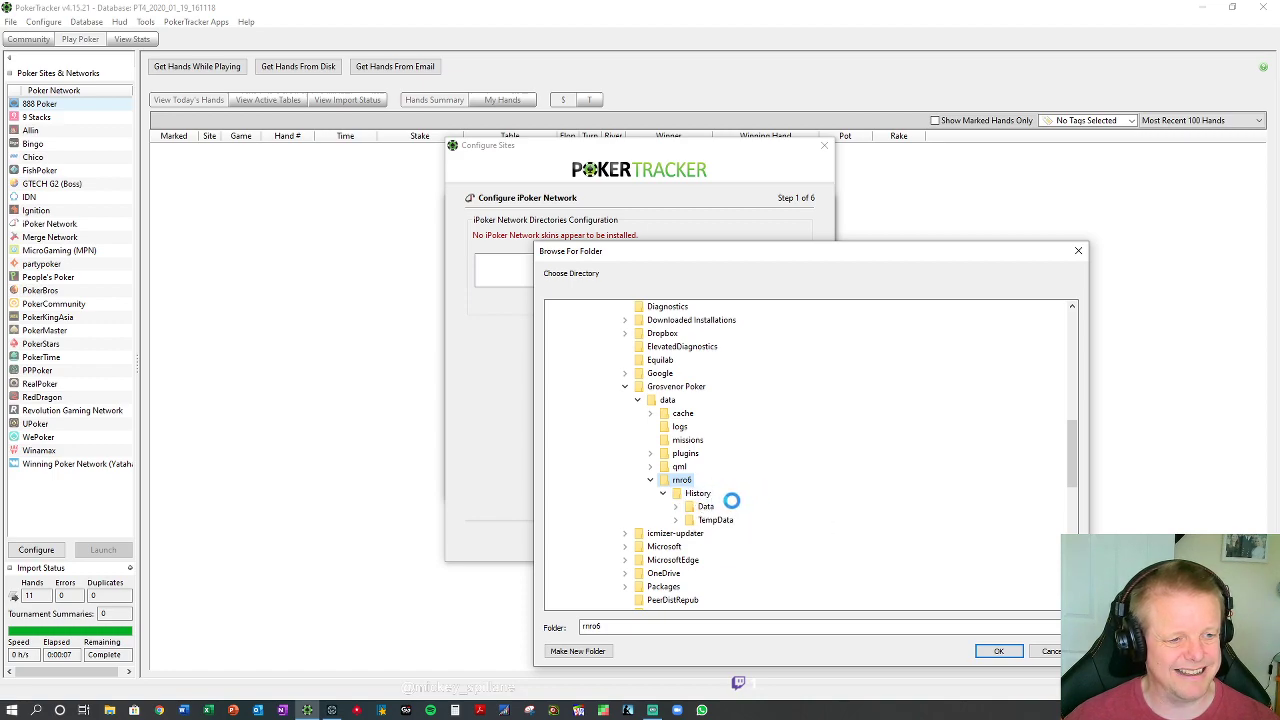
left_click(706, 508)
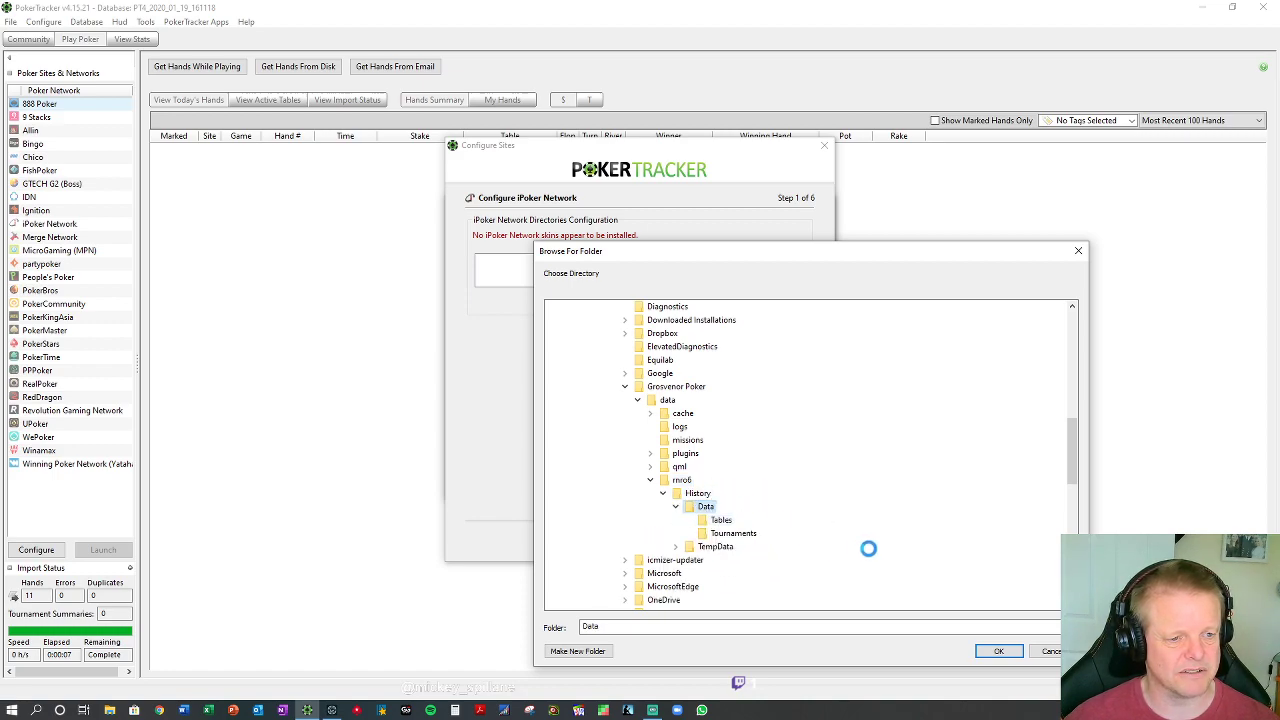
scroll(871, 547, "down", 4)
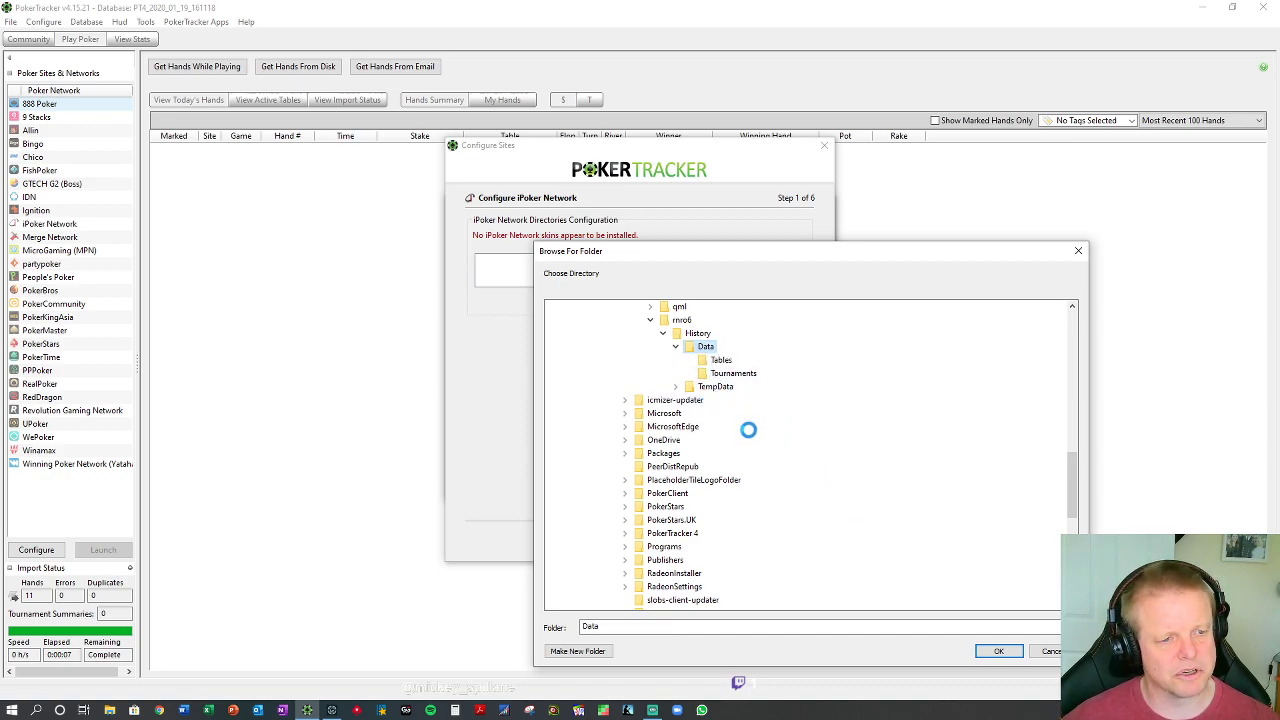
left_click(721, 360)
left_click(998, 651)
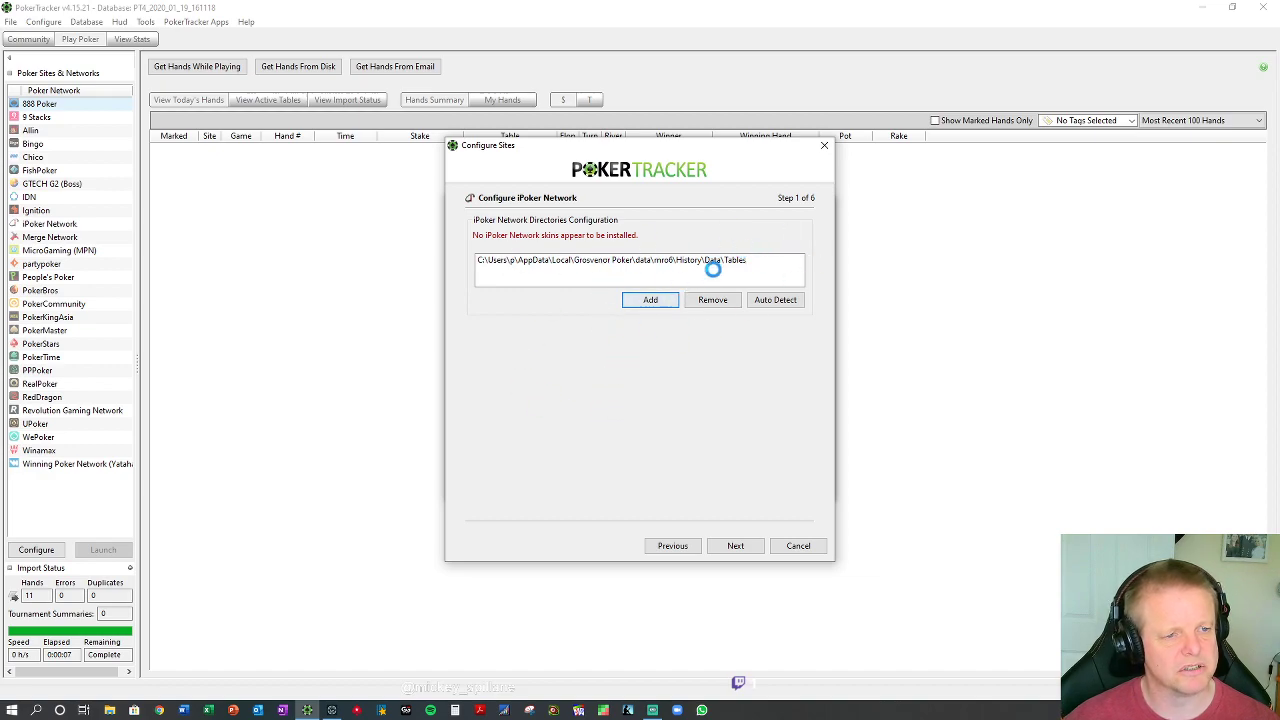
Start adding a second iPoker directory and browse the C: drive to Users\p\AppData.
left_click(652, 300)
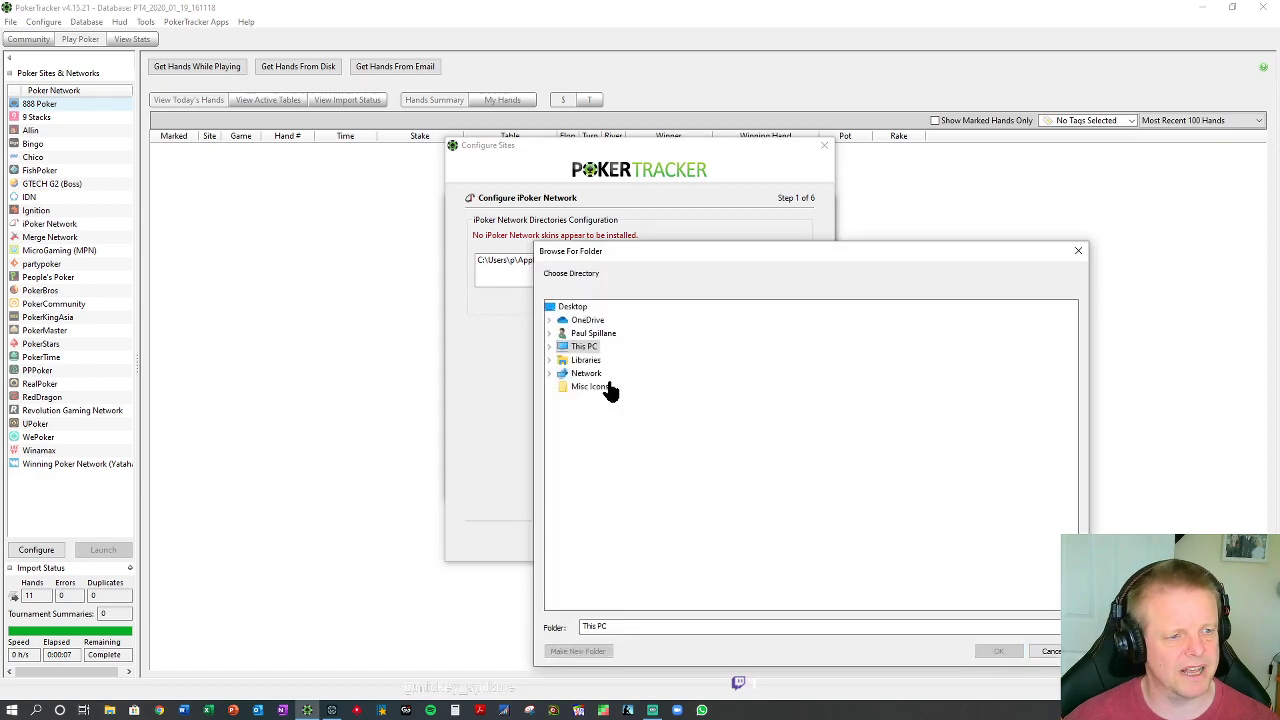
left_click(549, 346)
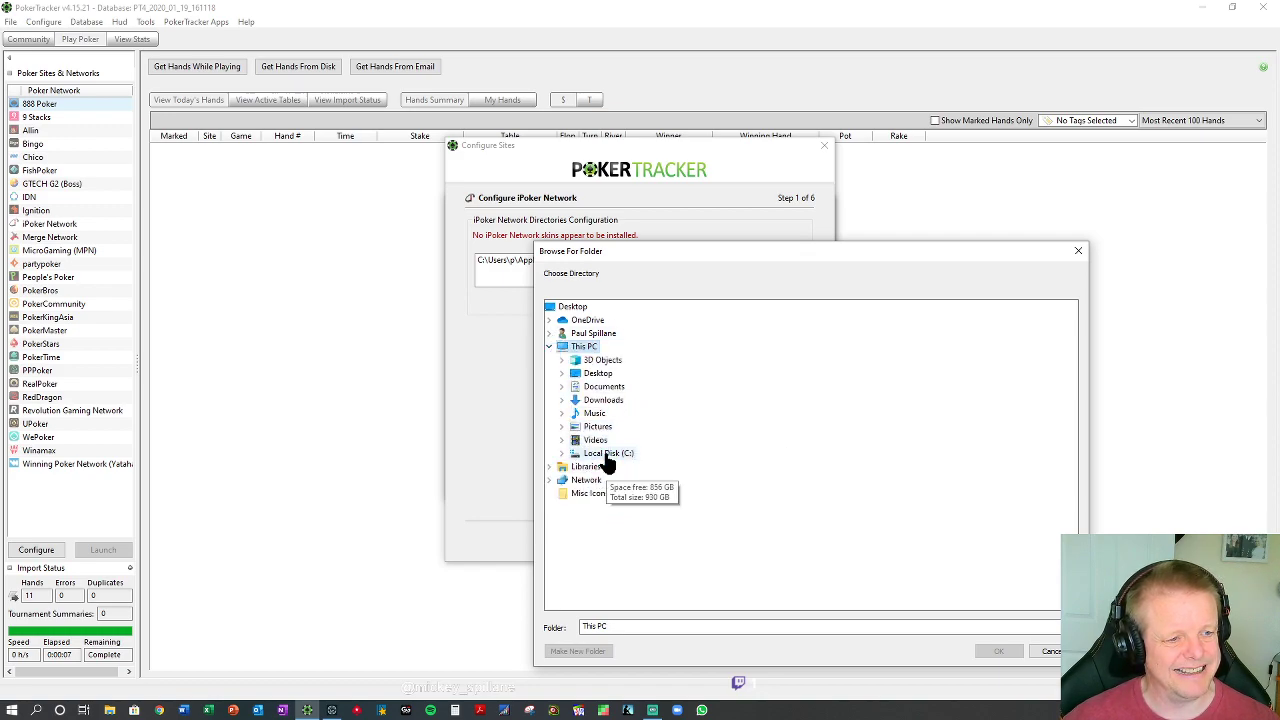
double_click(580, 454)
double_click(610, 547)
double_click(611, 535)
double_click(636, 333)
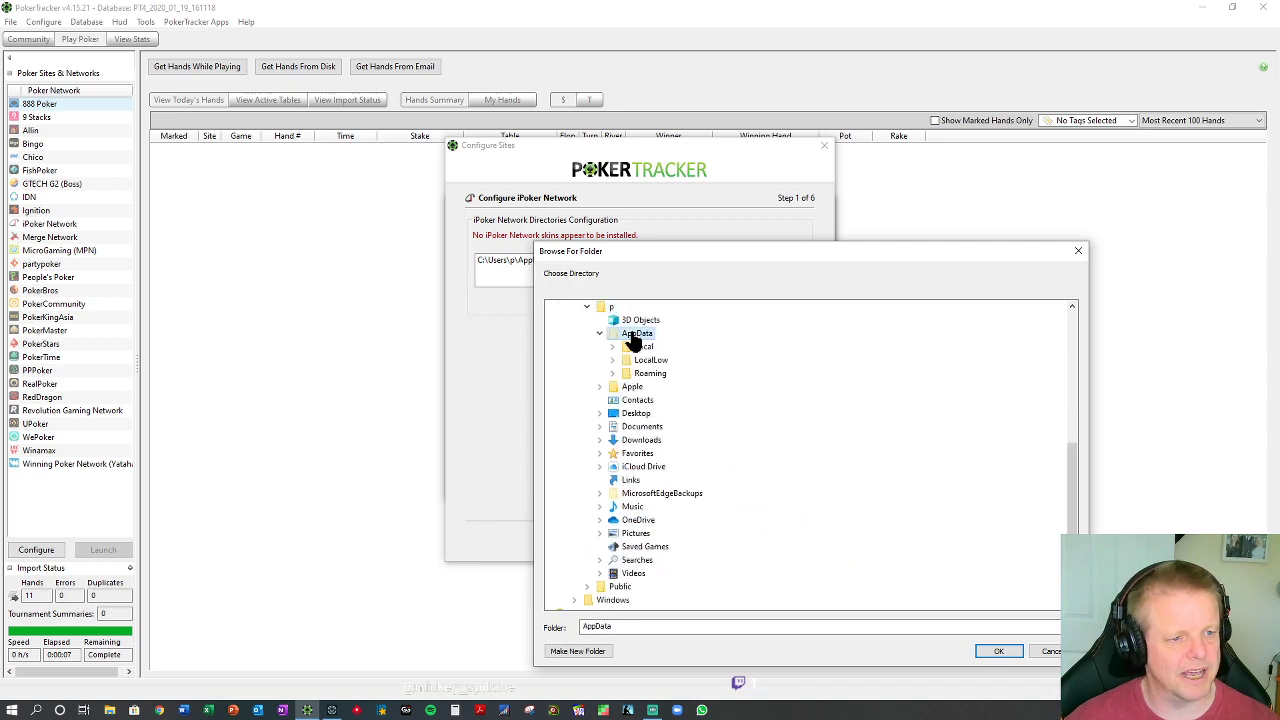
Add the Tournaments folder from the player's History\Data folder, under Local\Grosvenor Poker\data, as the second iPoker directory.
double_click(643, 346)
scroll(820, 505, "down", 2)
double_click(700, 465)
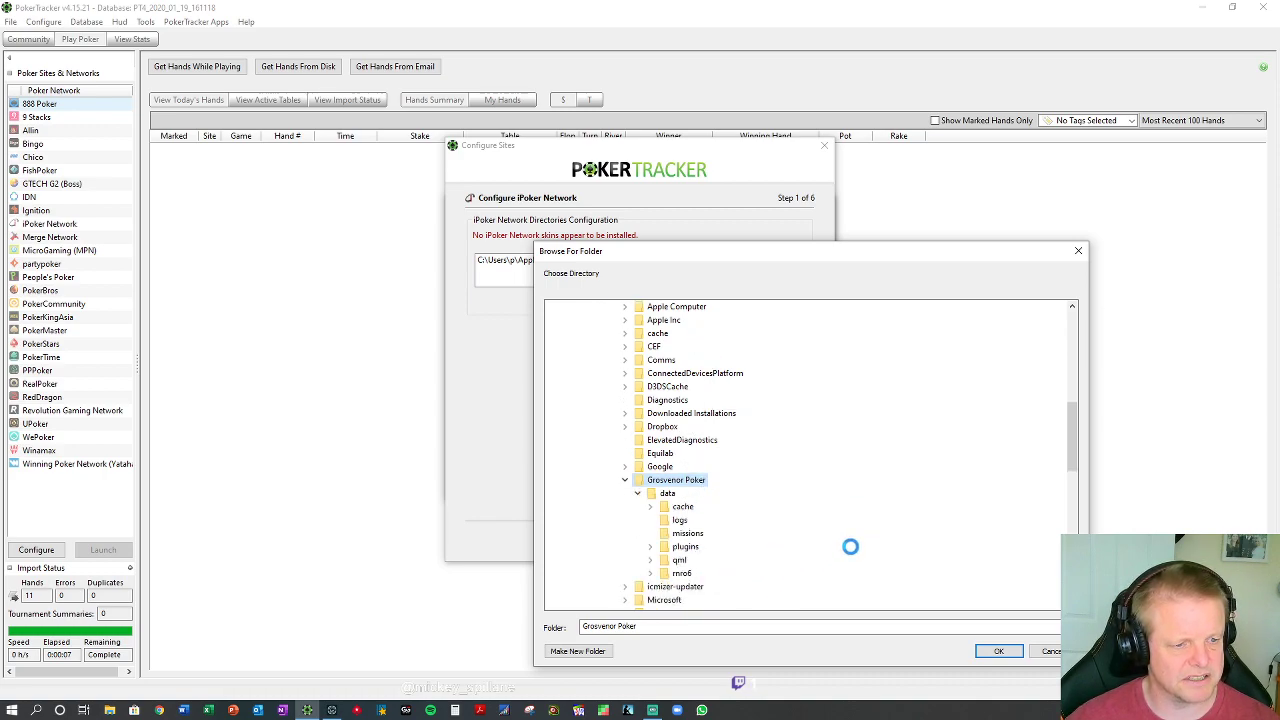
scroll(850, 546, "down", 2)
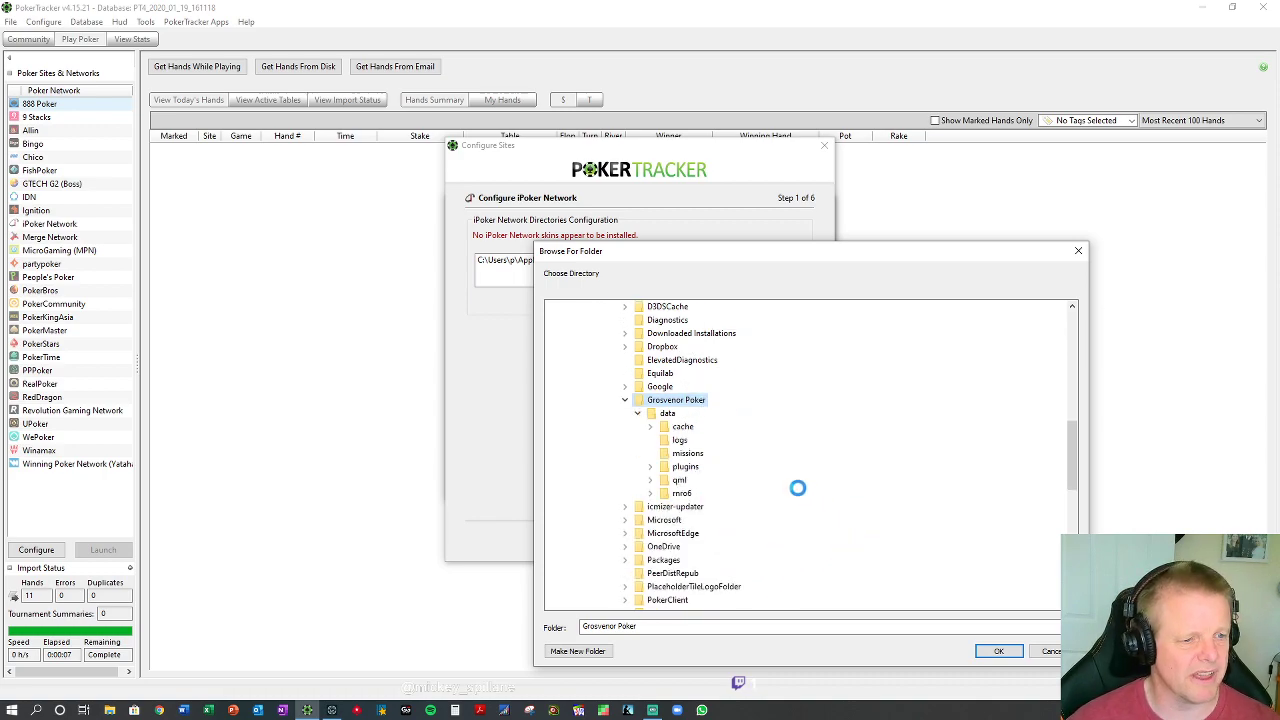
left_click(681, 493)
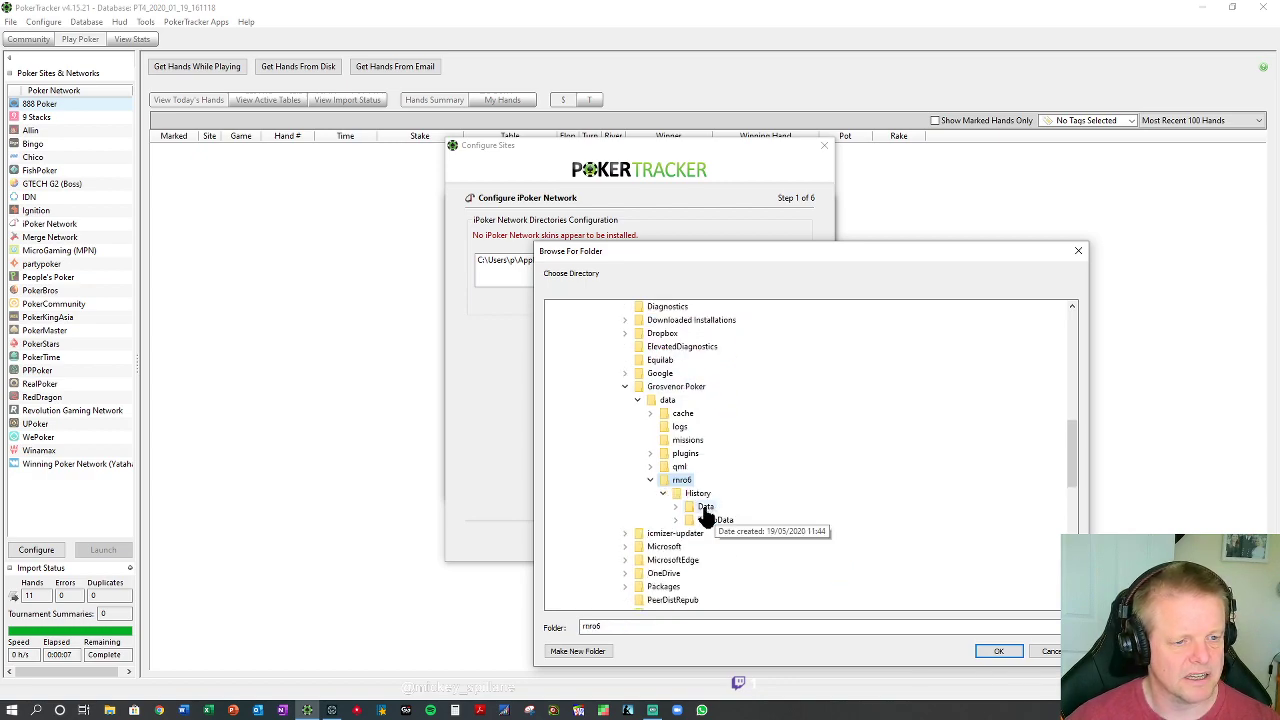
left_click(705, 508)
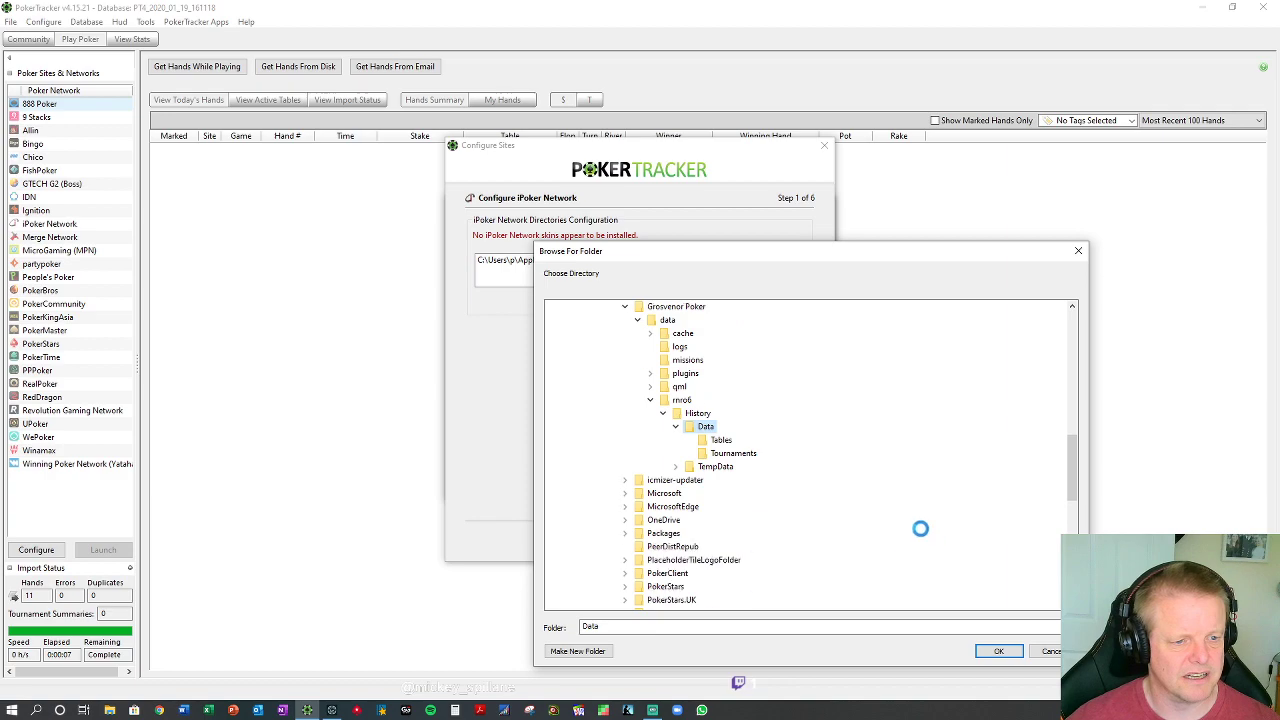
left_click(735, 456)
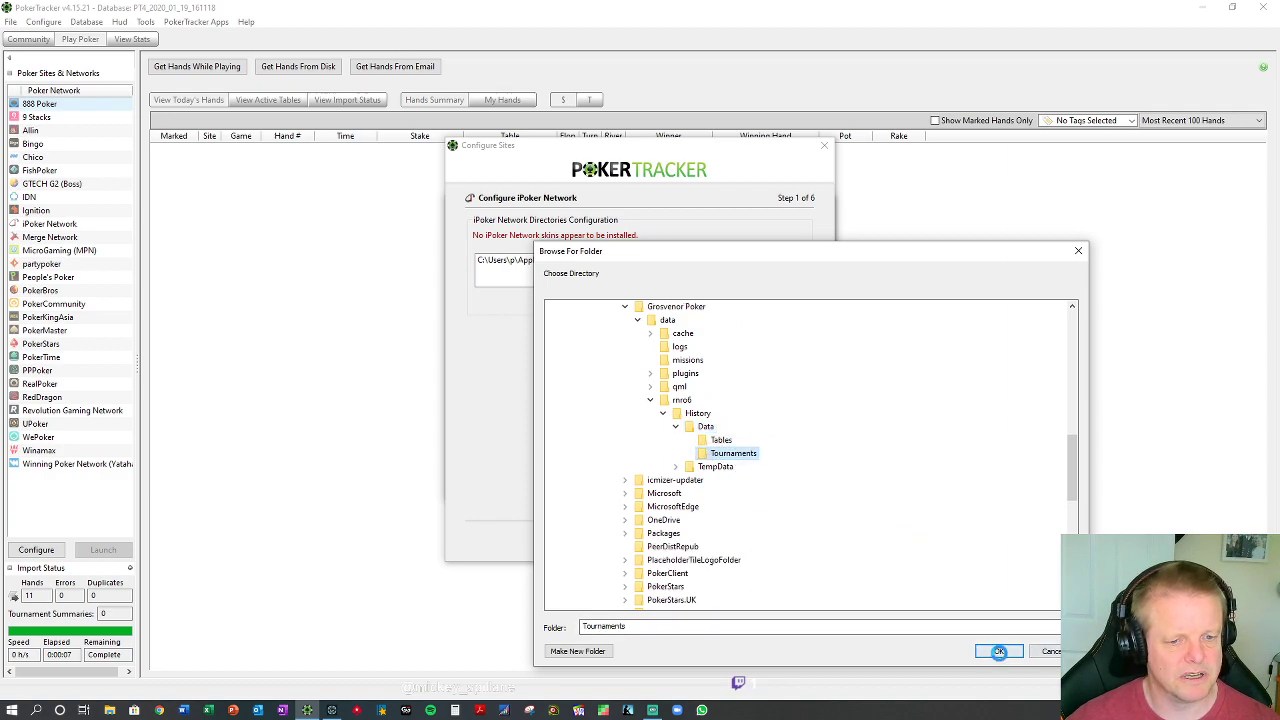
left_click(998, 651)
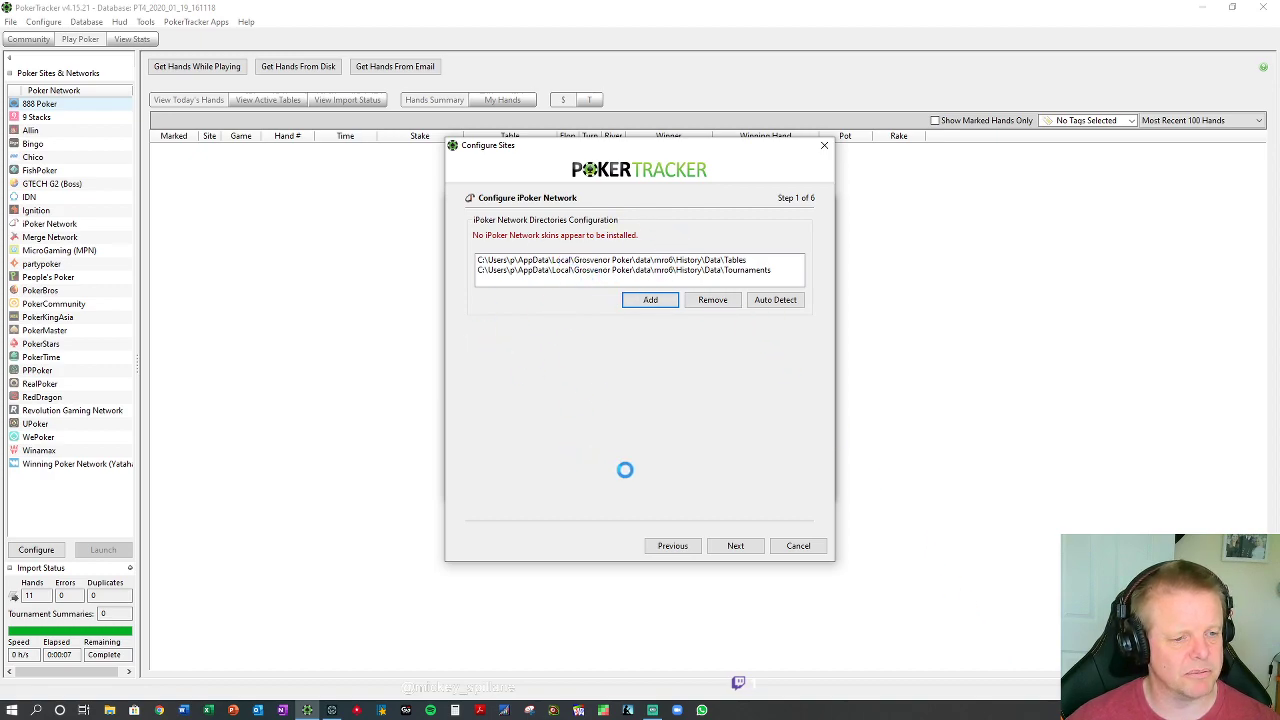
Accept the remaining iPoker, PokerStars and hand import settings, finish the site configuration and close the Setup Assistant.
left_click(736, 545)
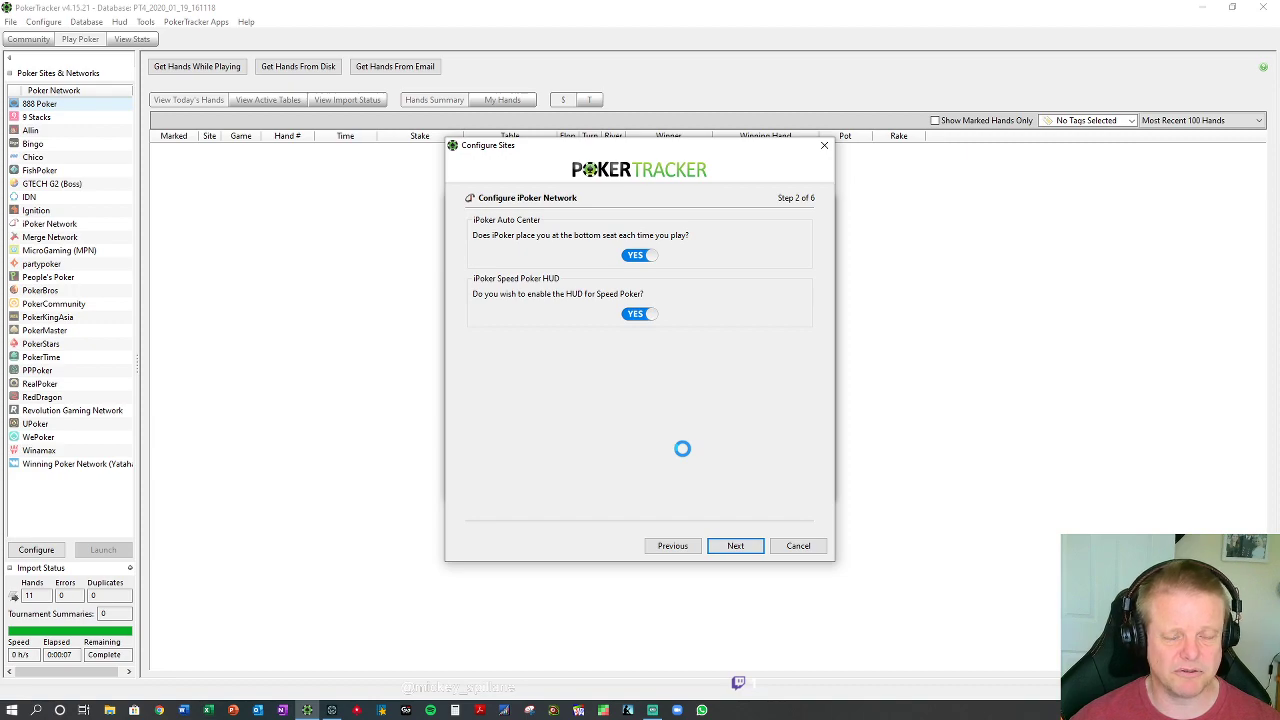
left_click(737, 545)
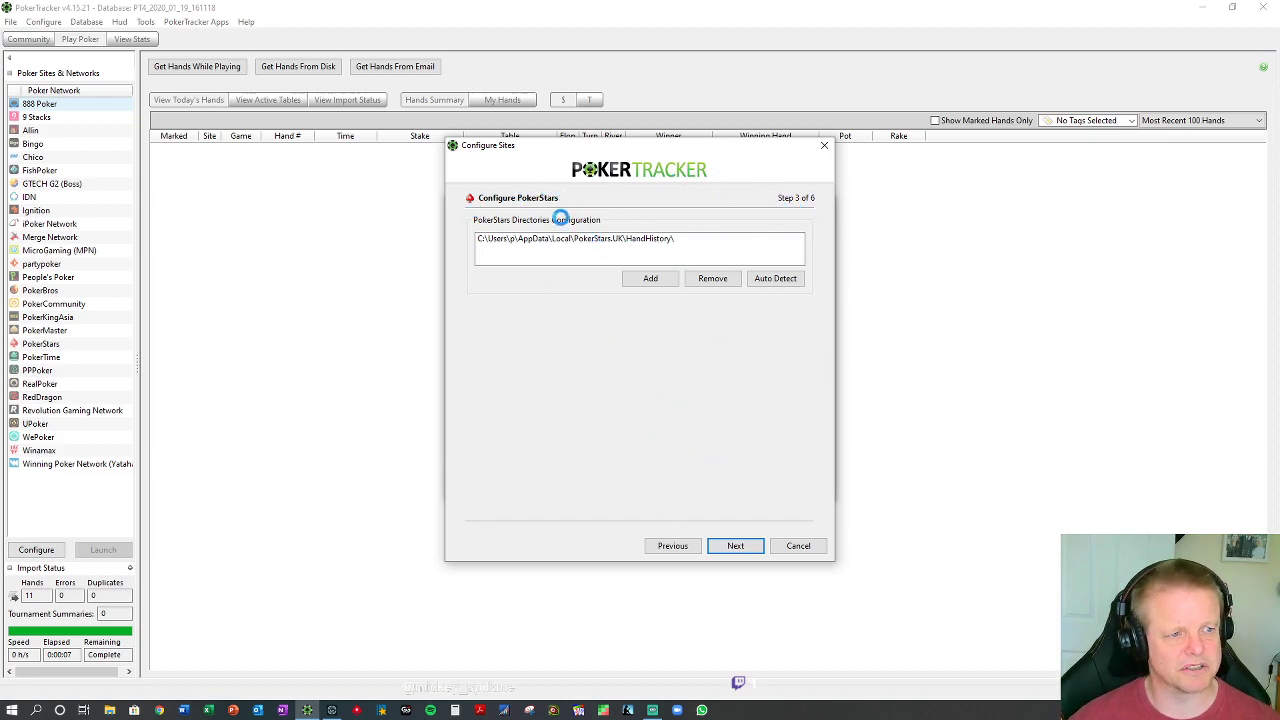
left_click(736, 546)
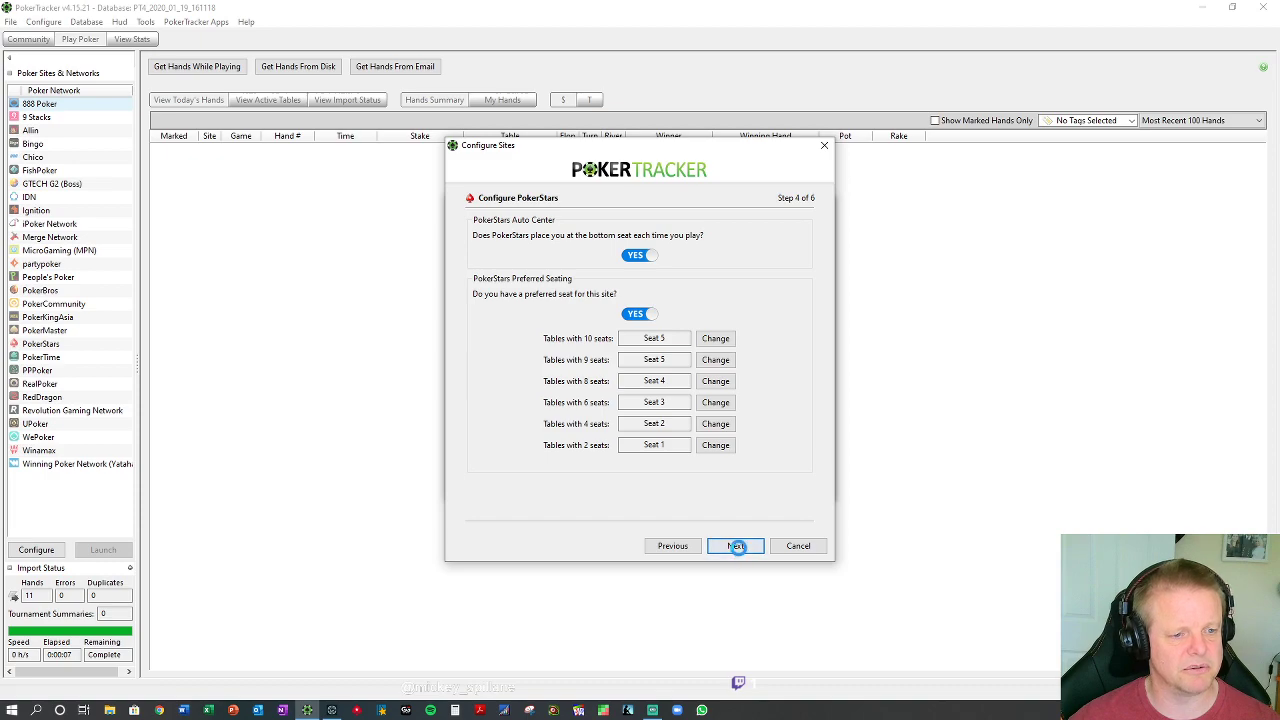
left_click(737, 546)
left_click(737, 546)
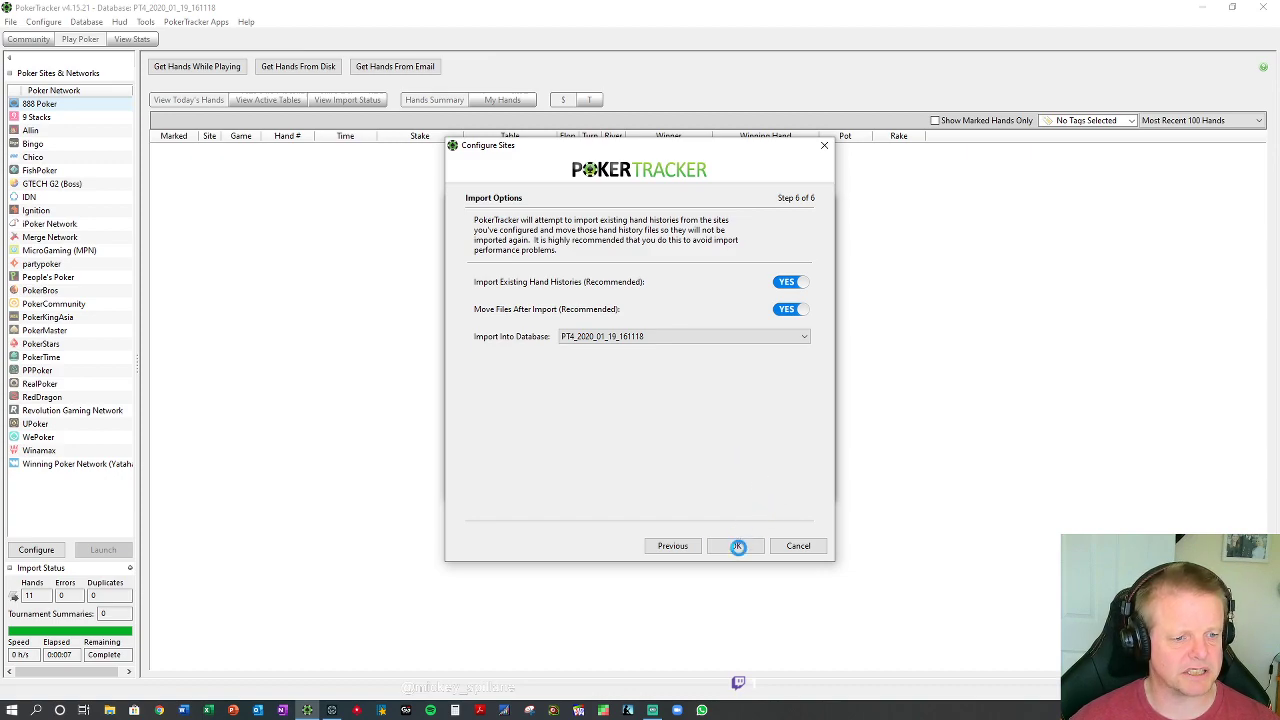
left_click(737, 547)
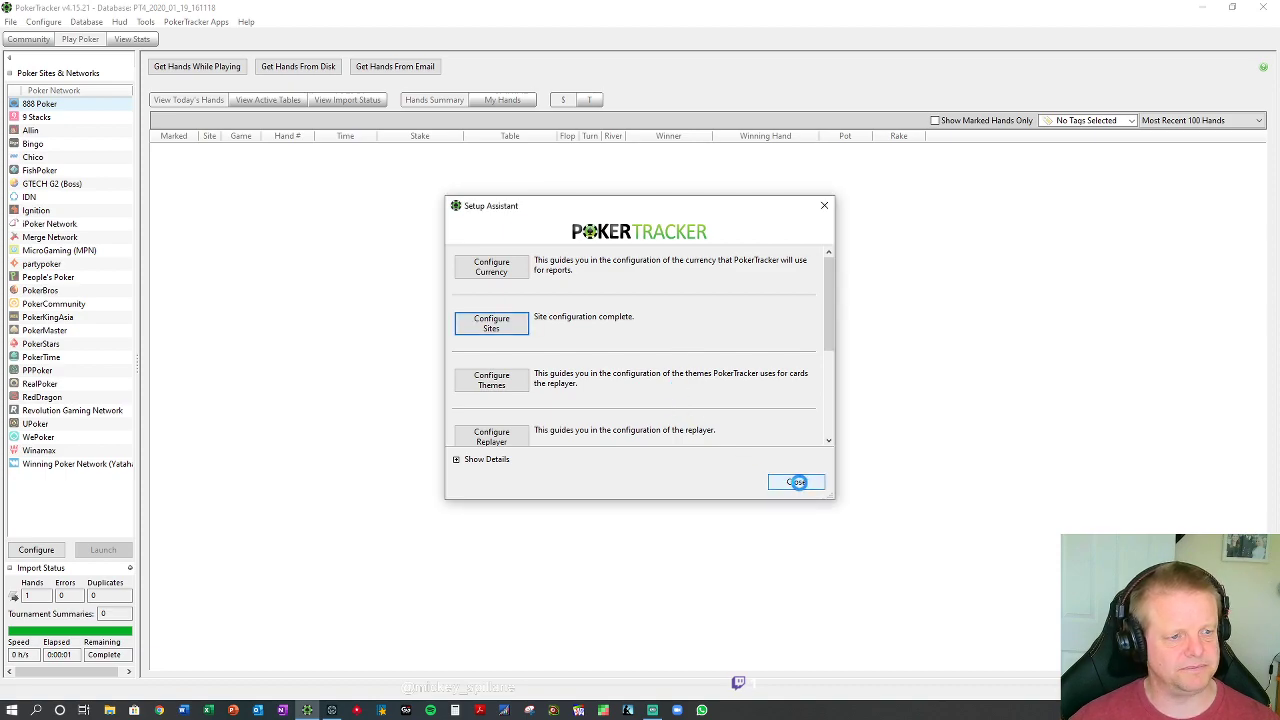
left_click(796, 482)
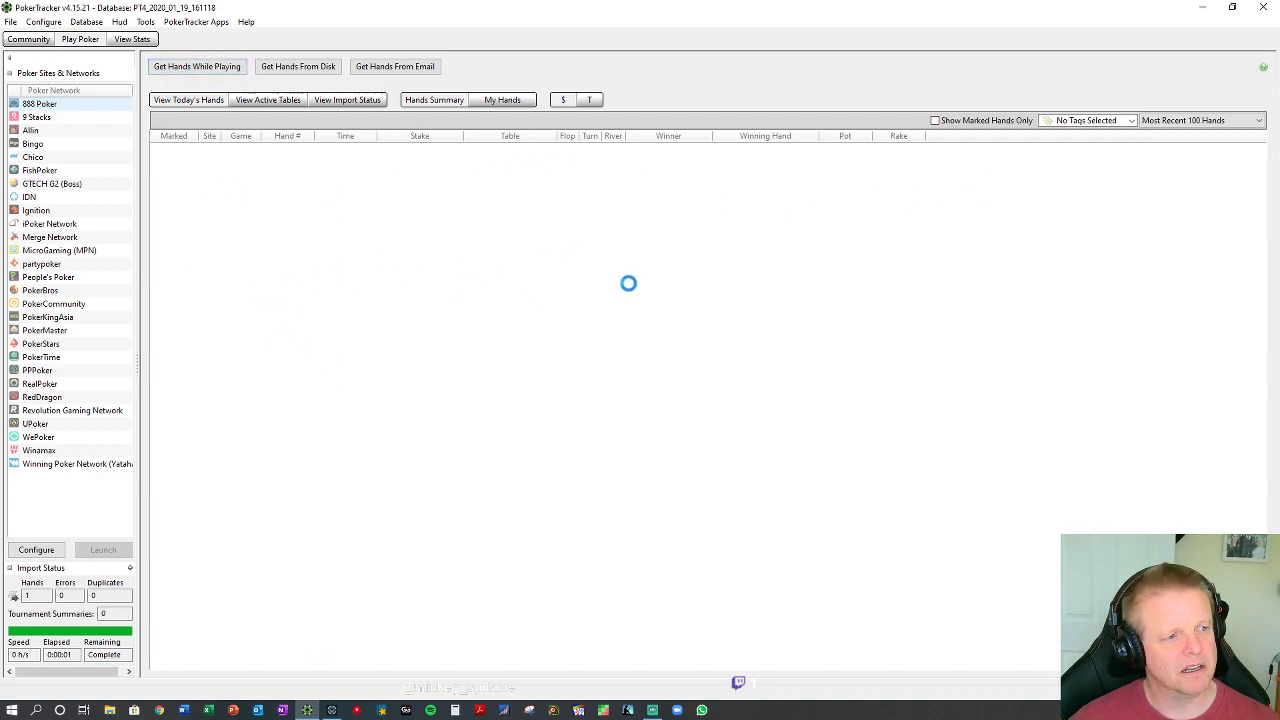
Open the HUD options' profile selection, view the tournament profile definitions and return to the cash definitions.
left_click(118, 22)
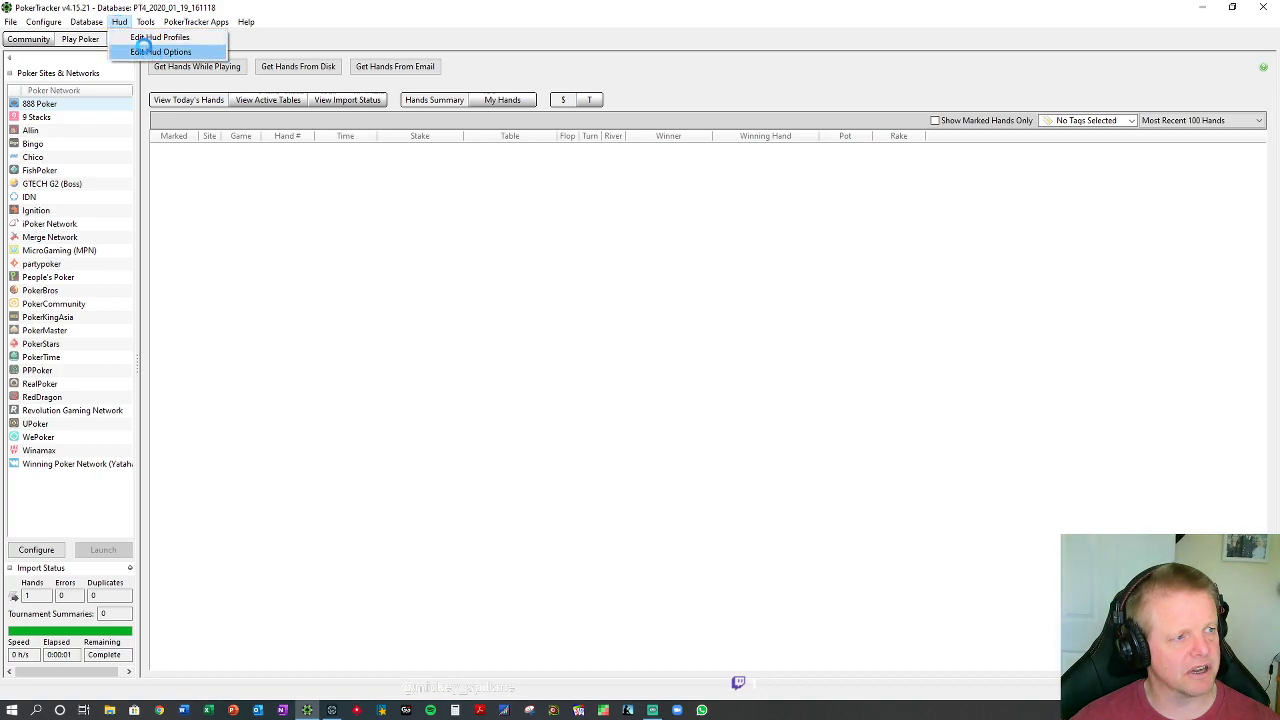
left_click(158, 51)
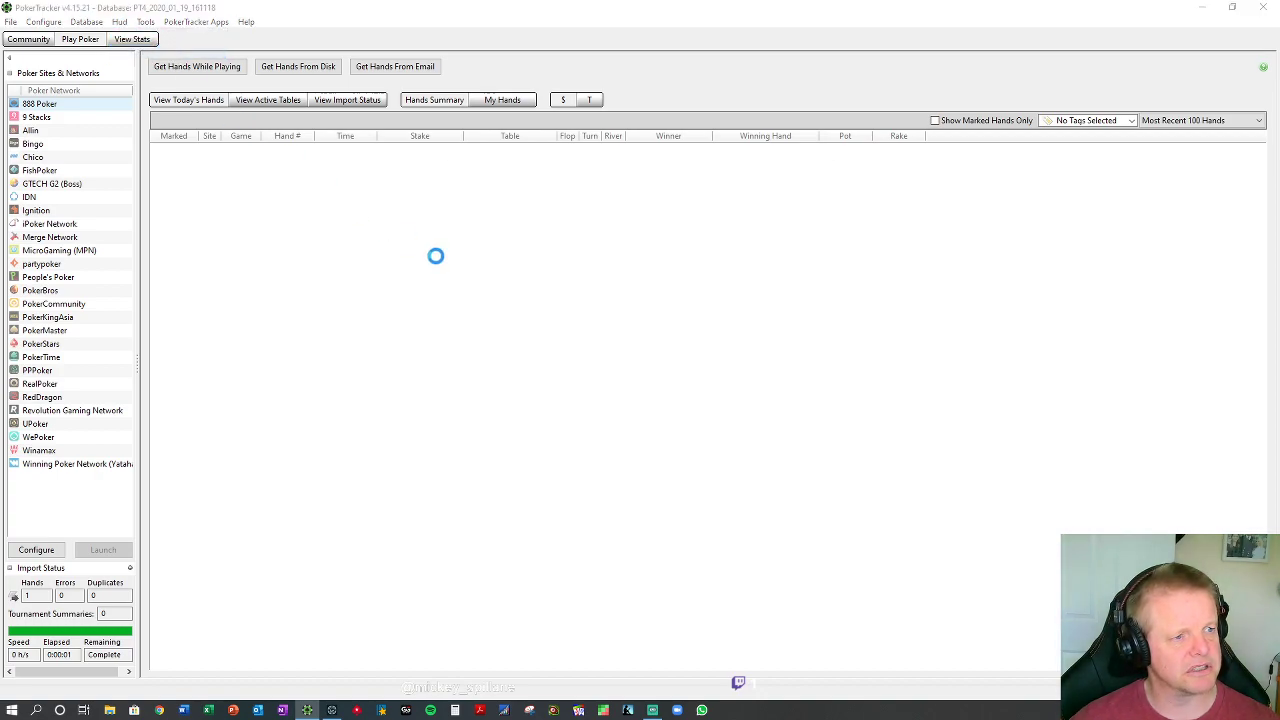
left_click(613, 194)
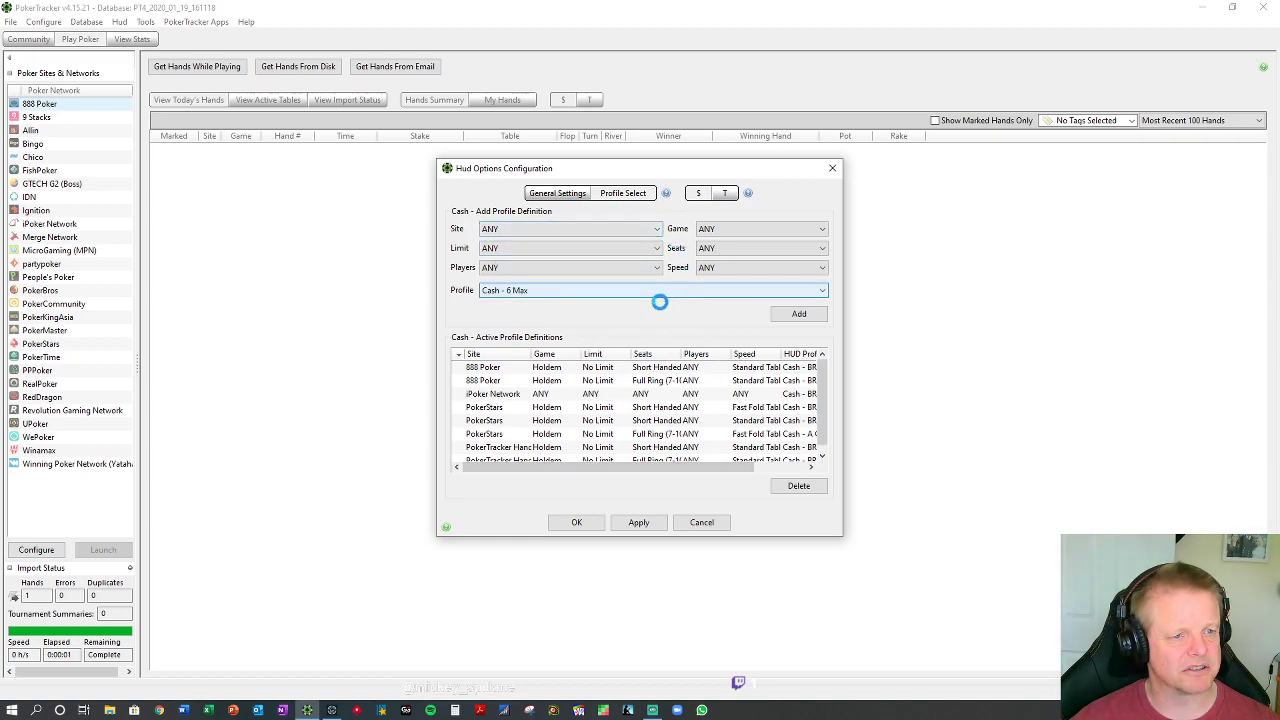
left_click(726, 194)
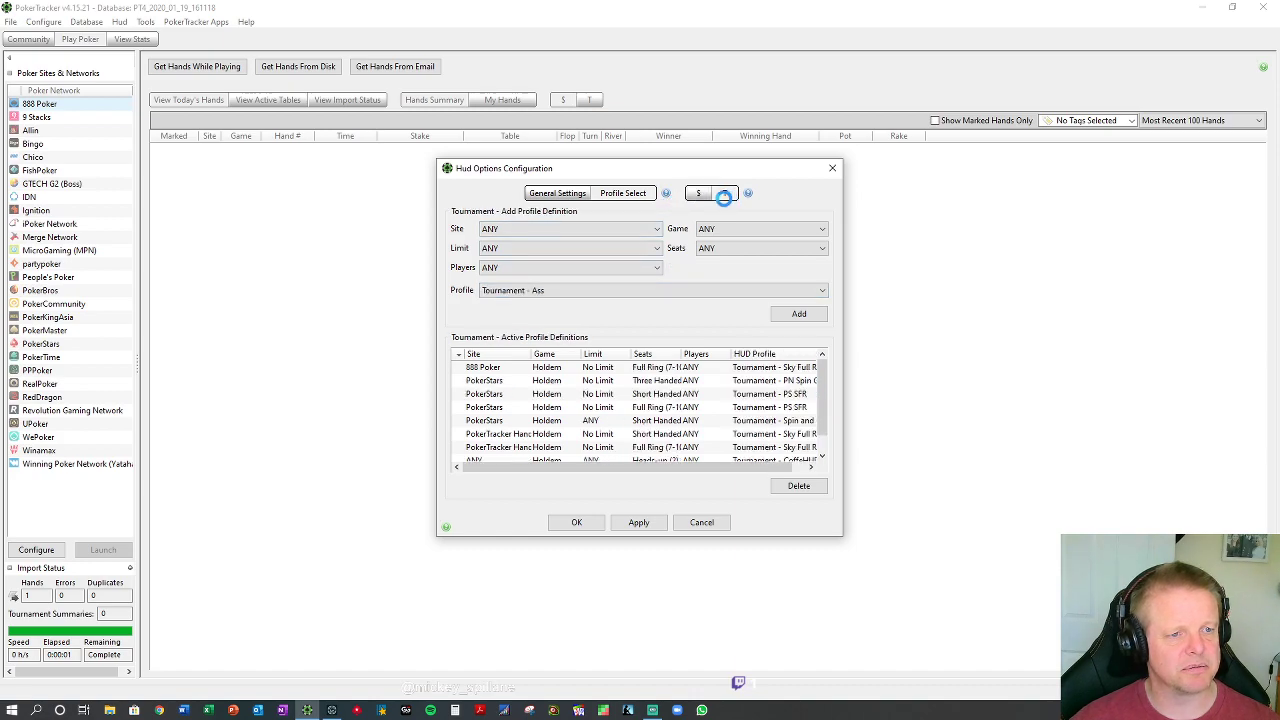
left_click(695, 194)
Try to assign the Cash - 6 Max HUD profile to the iPoker Network site, declining to replace the existing definition.
left_click(531, 229)
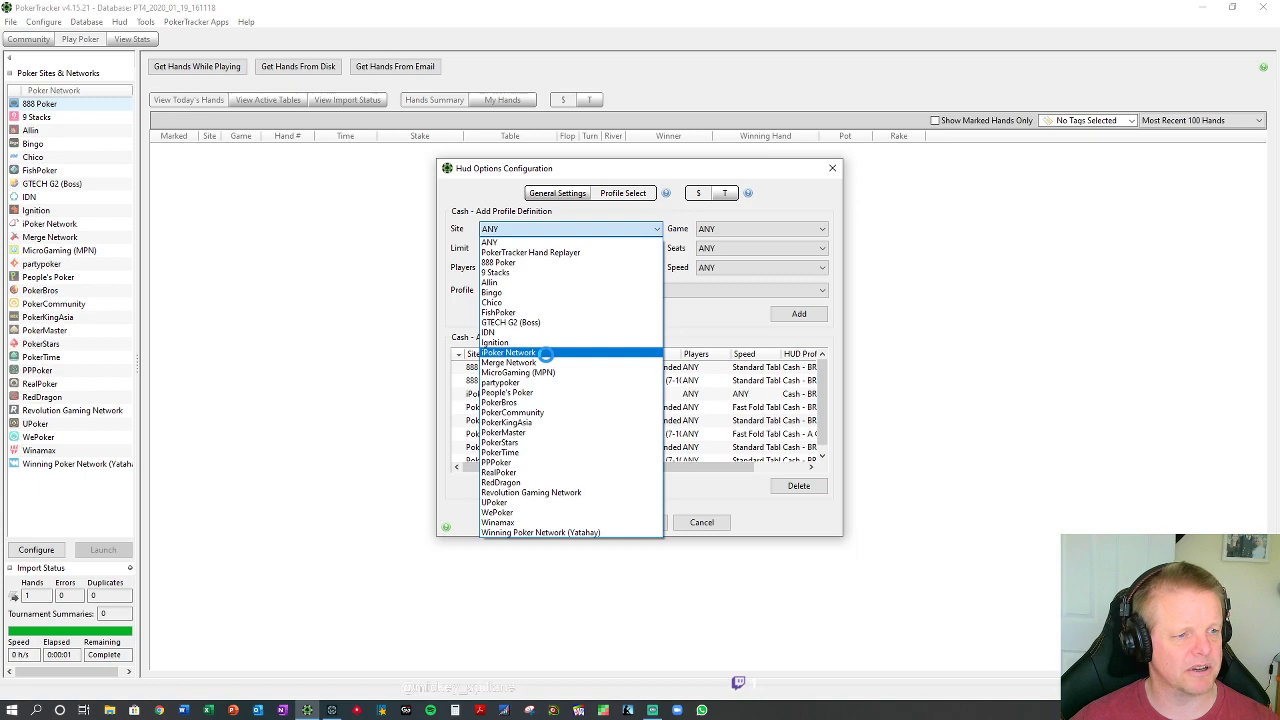
left_click(546, 354)
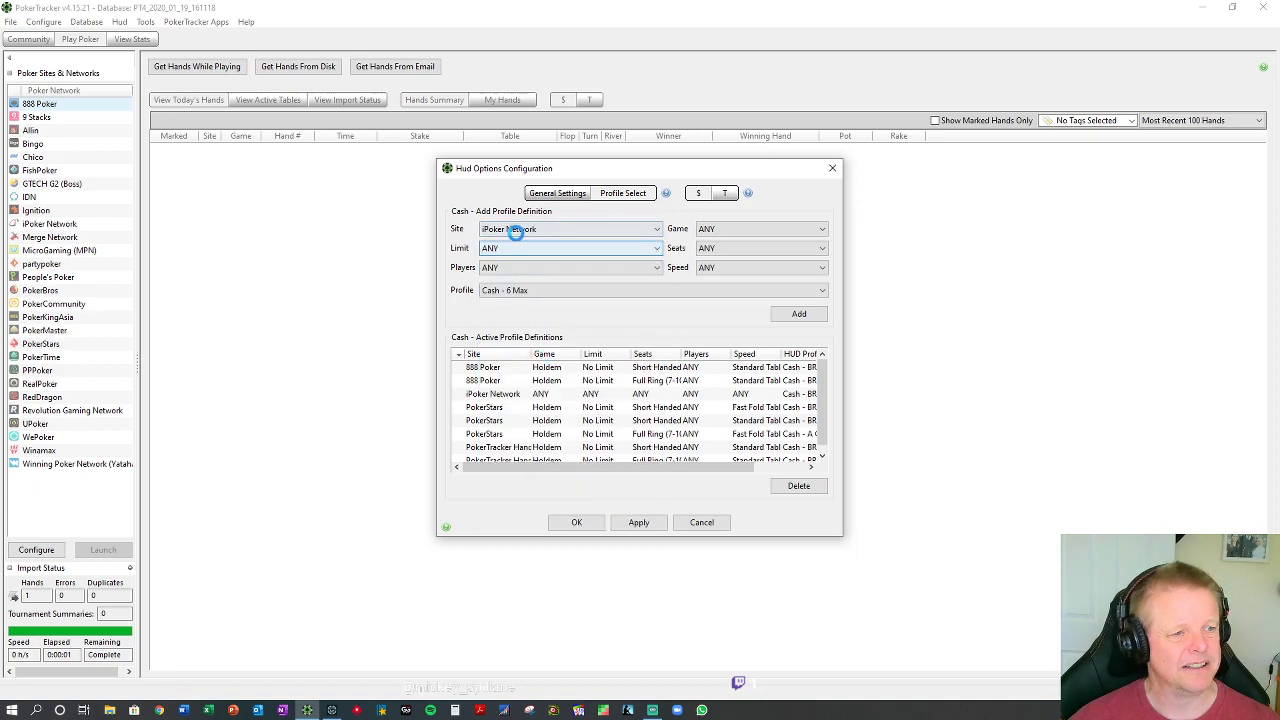
left_click(553, 290)
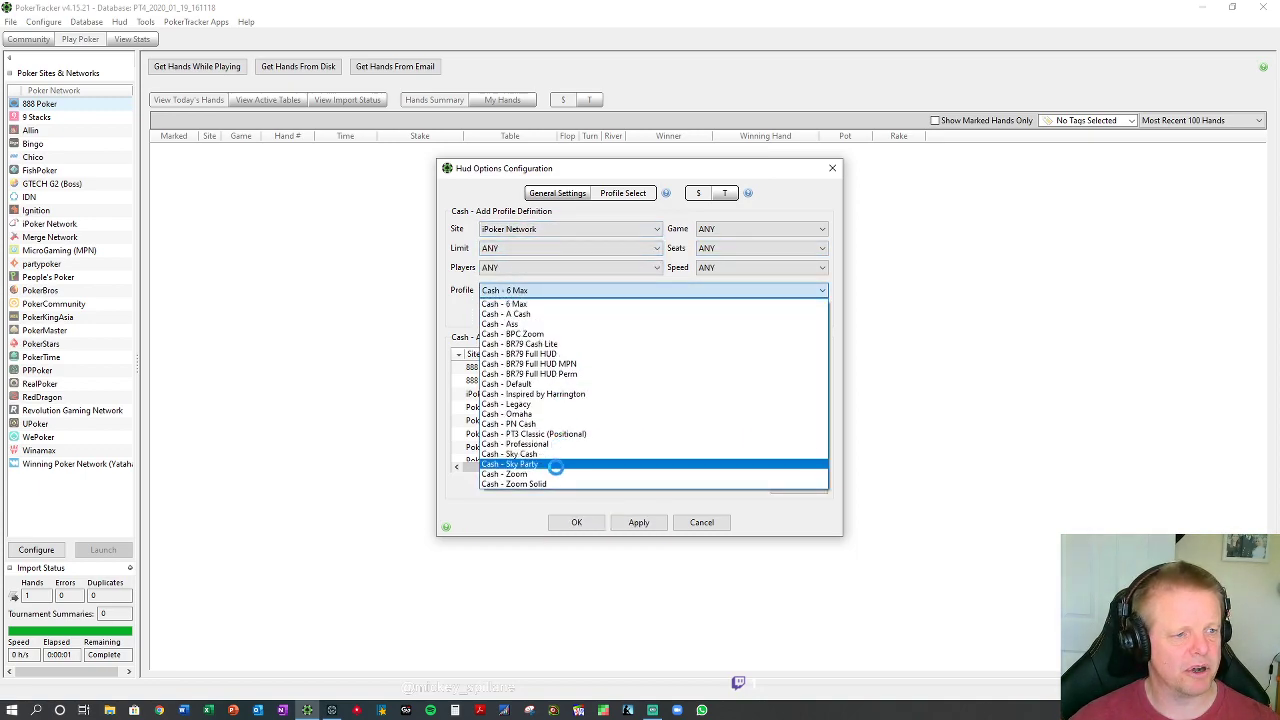
left_click(555, 304)
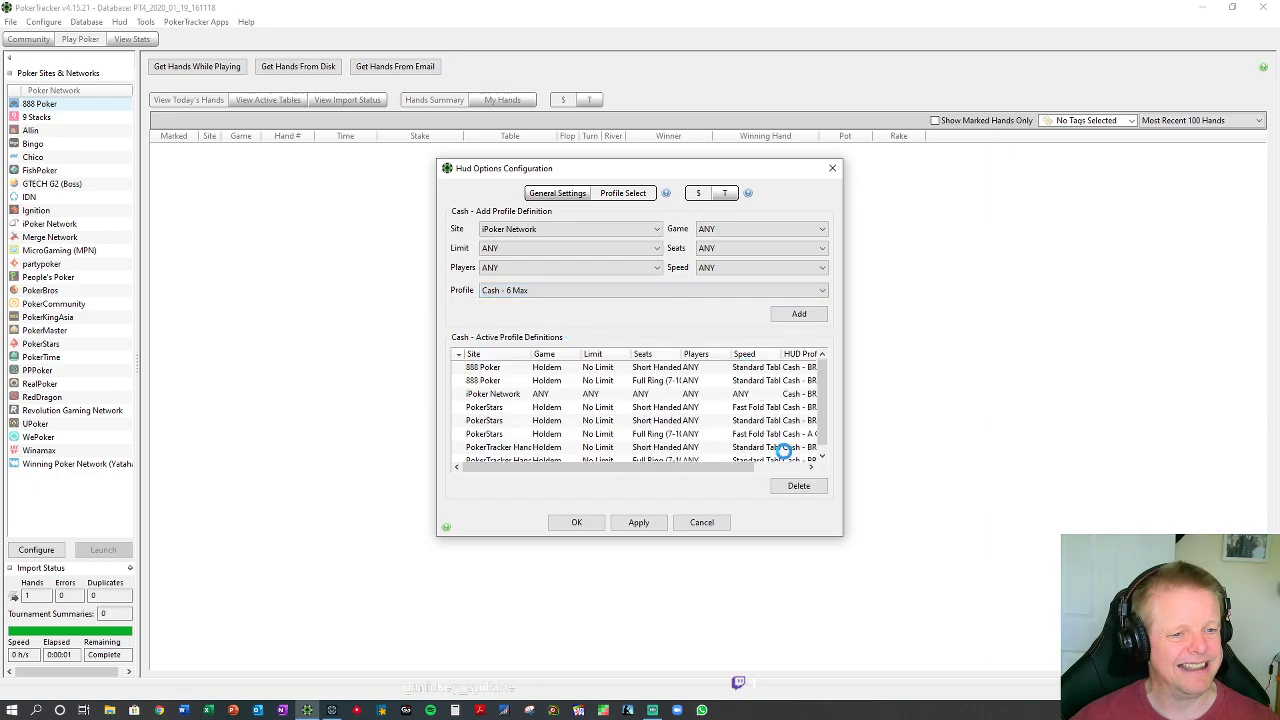
left_click(790, 314)
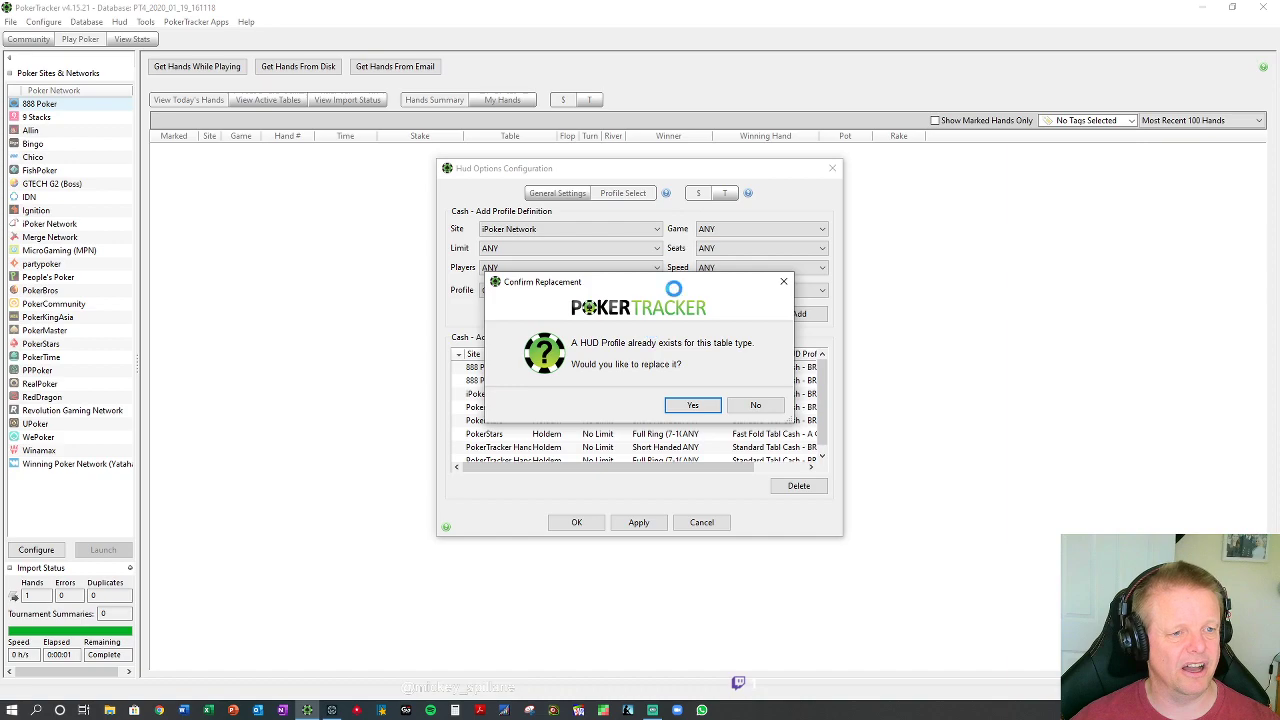
left_click(752, 405)
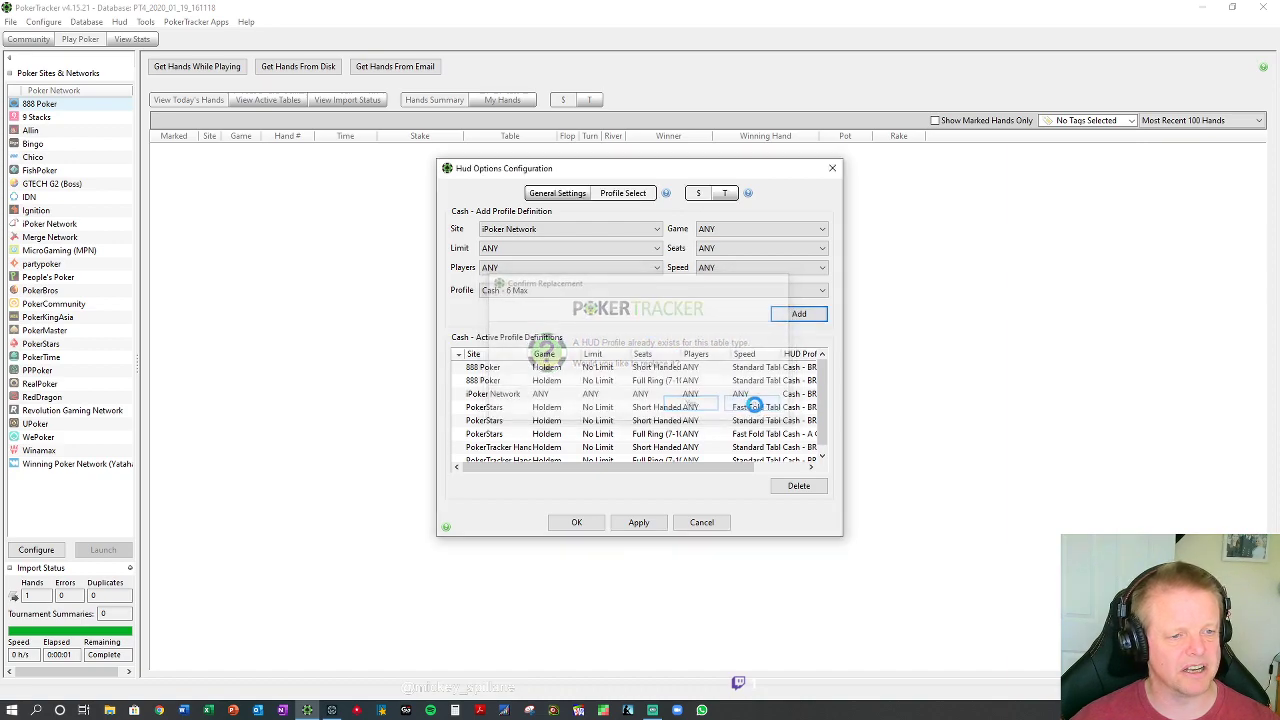
left_click(466, 396)
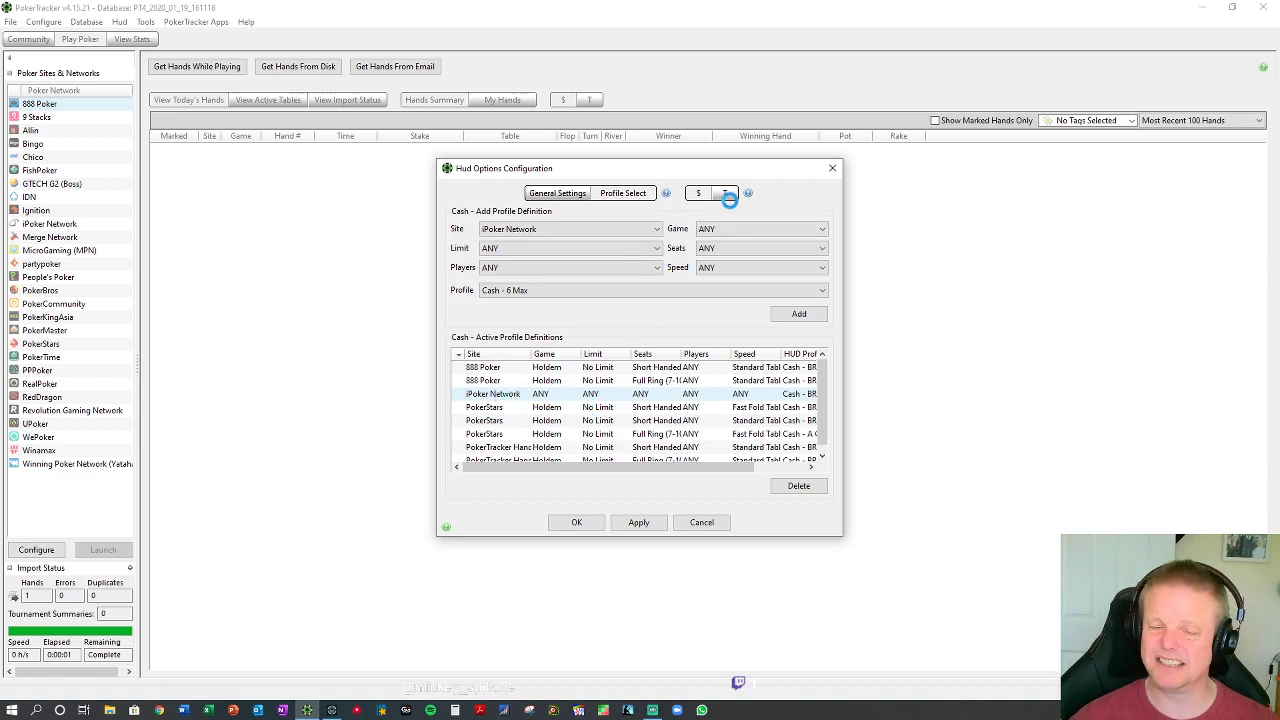
Add a tournament definition that assigns the Tournament - Ass profile to iPoker Network, and save the HUD options.
left_click(726, 194)
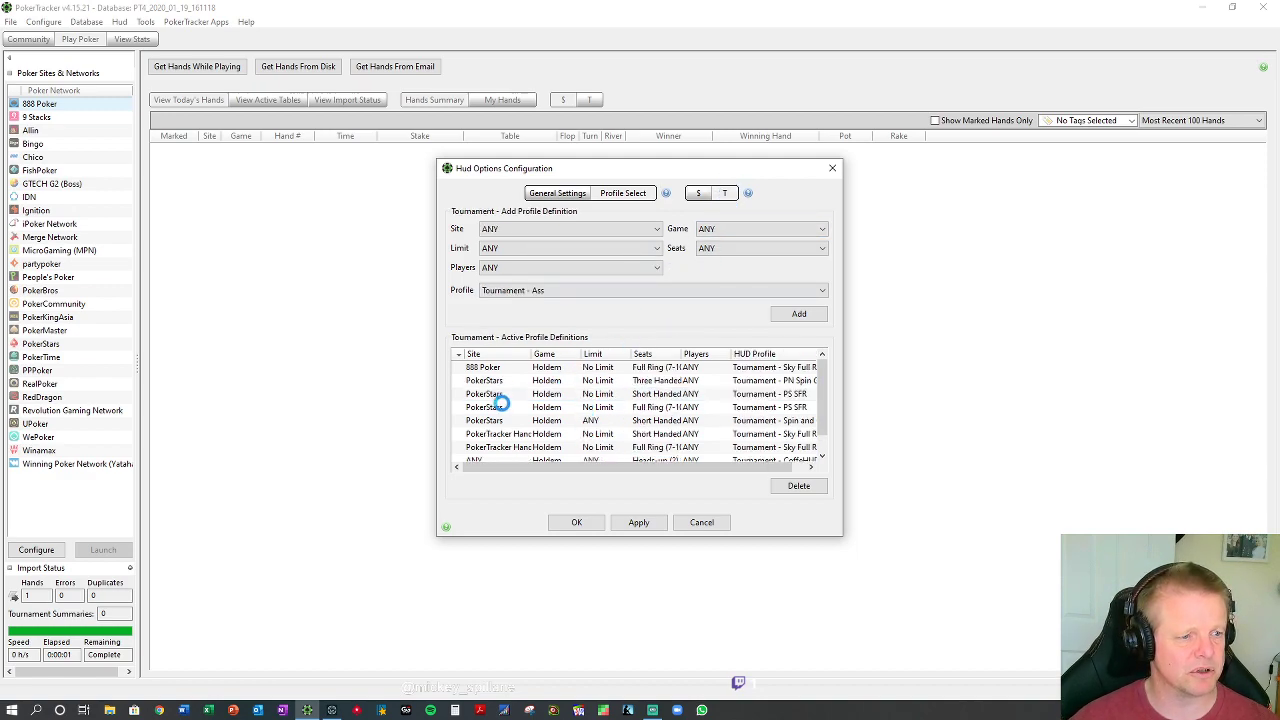
scroll(586, 408, "up", 1)
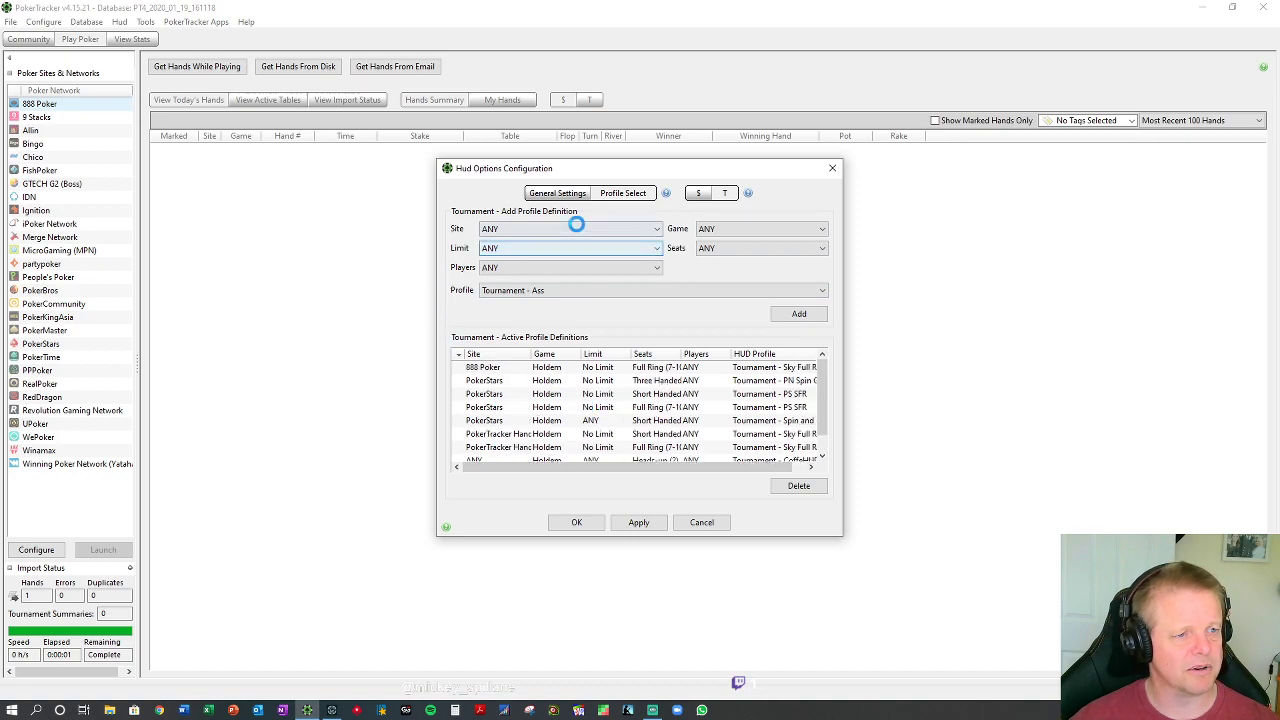
left_click(574, 229)
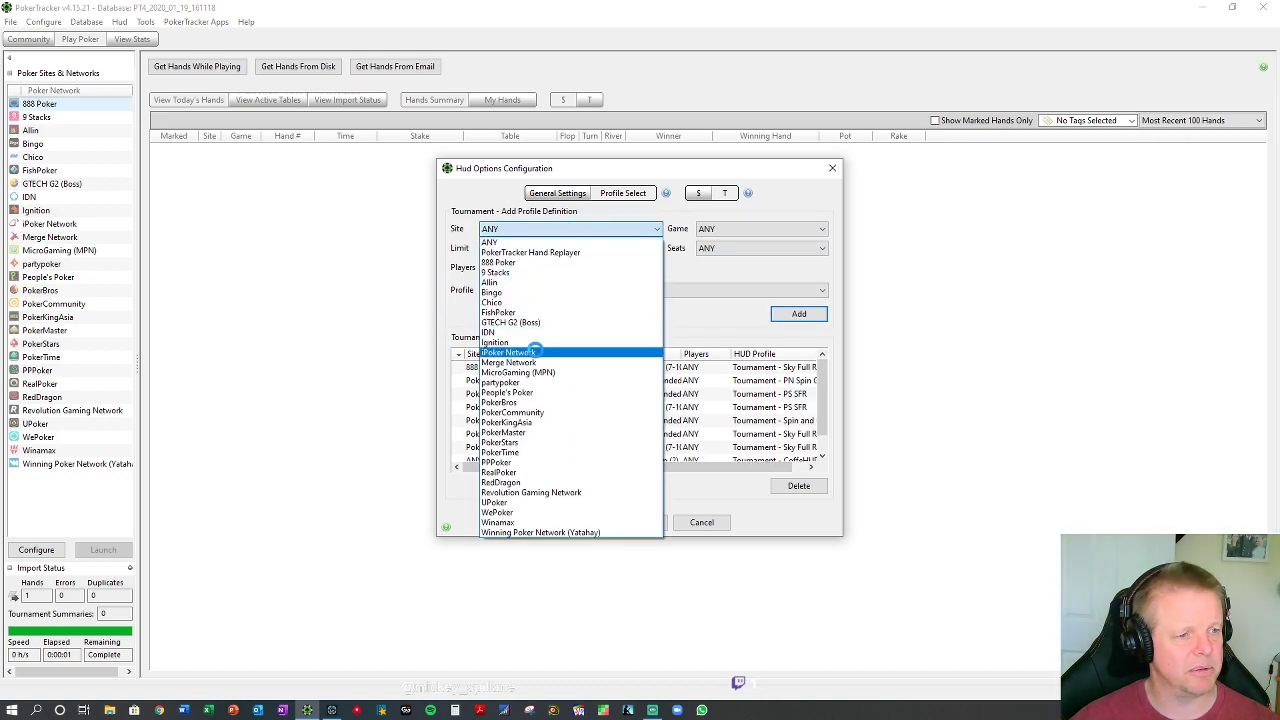
left_click(530, 352)
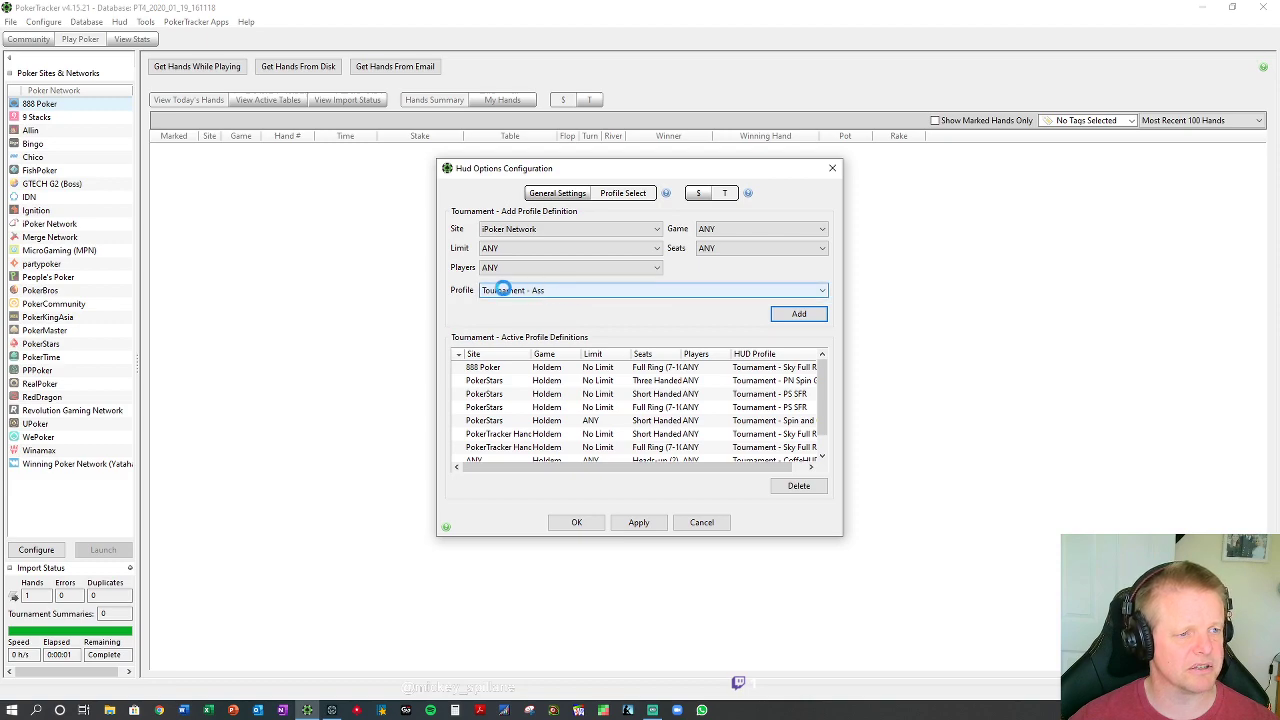
left_click(786, 316)
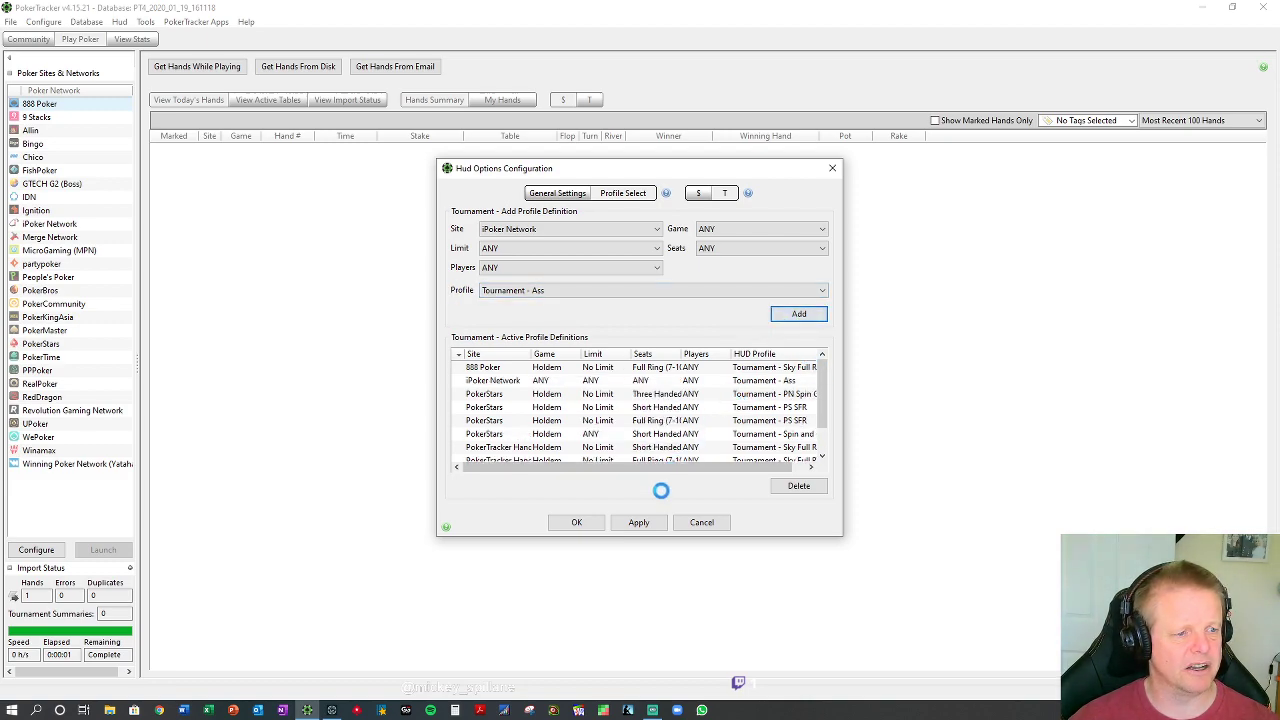
left_click(636, 526)
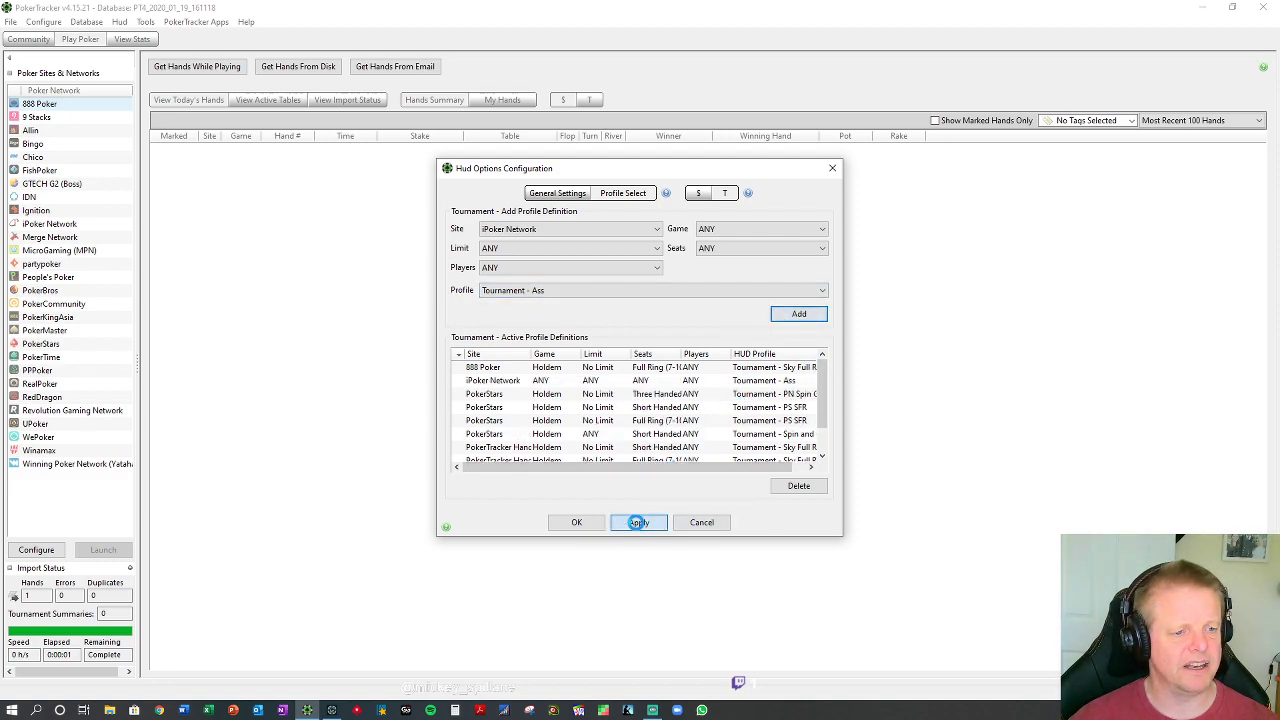
left_click(577, 526)
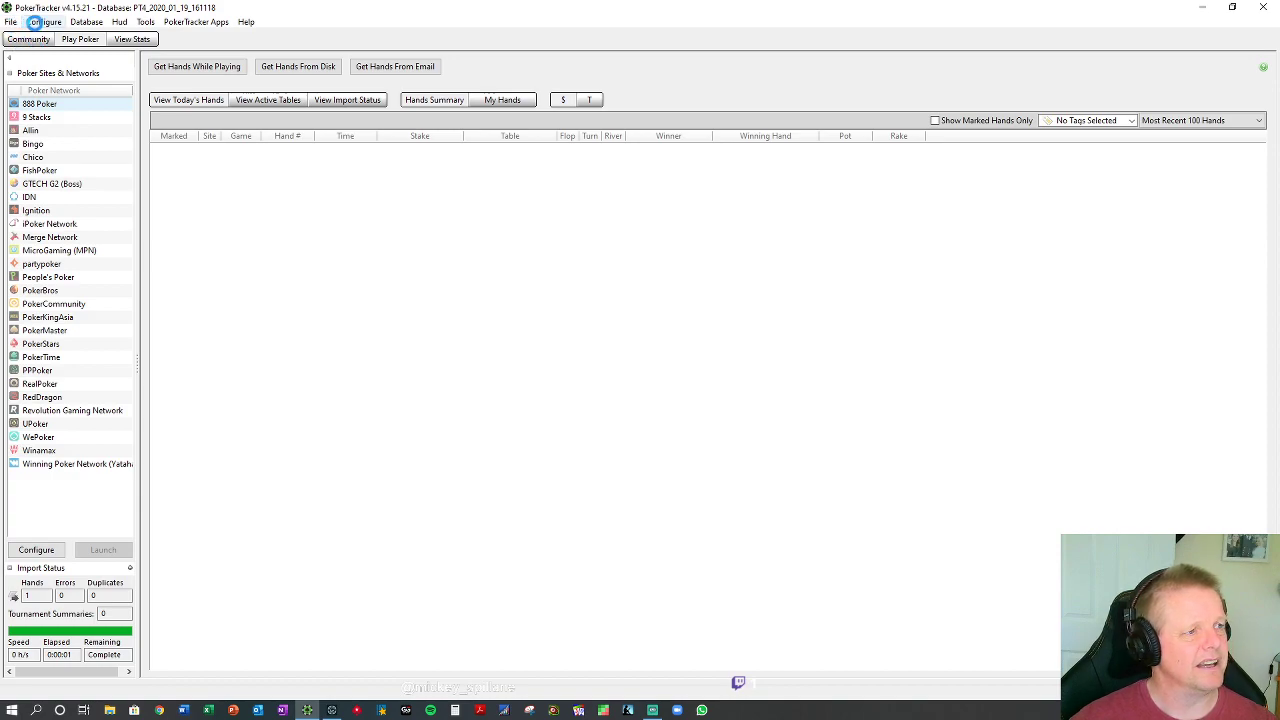
Review the iPoker Network site configuration, including both full directory paths, and close the import configuration.
left_click(43, 22)
left_click(50, 38)
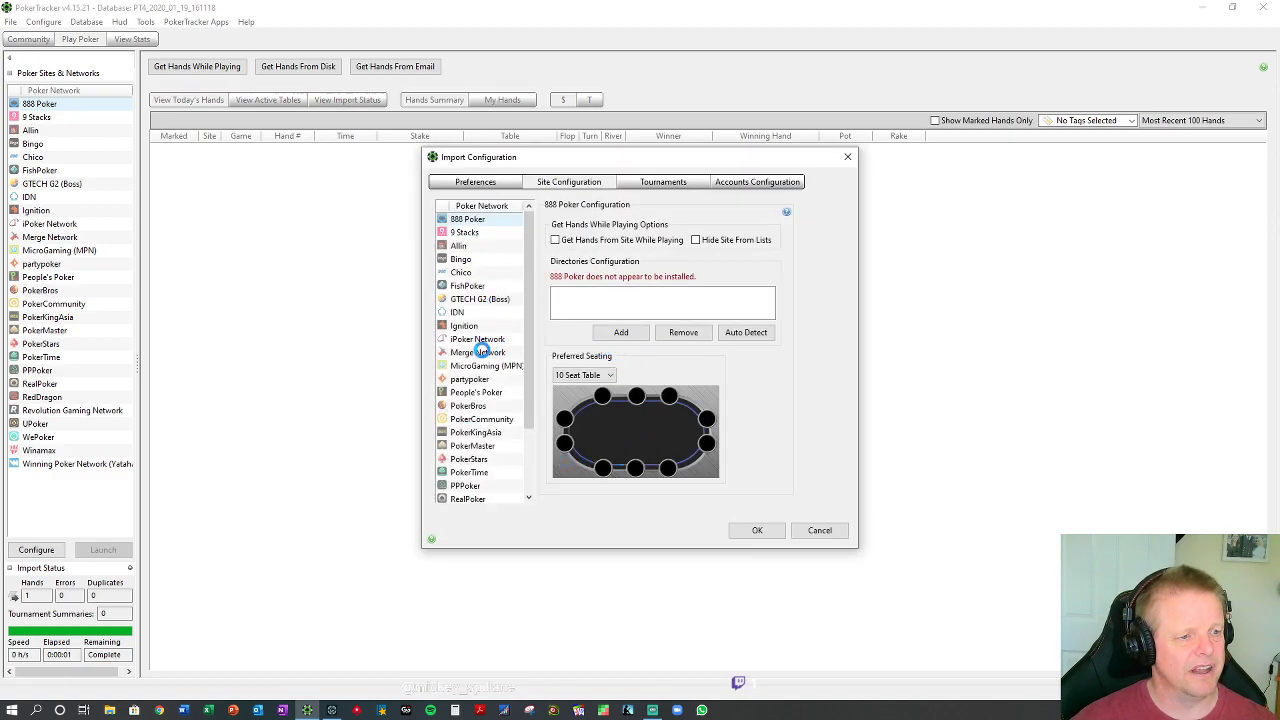
left_click(480, 339)
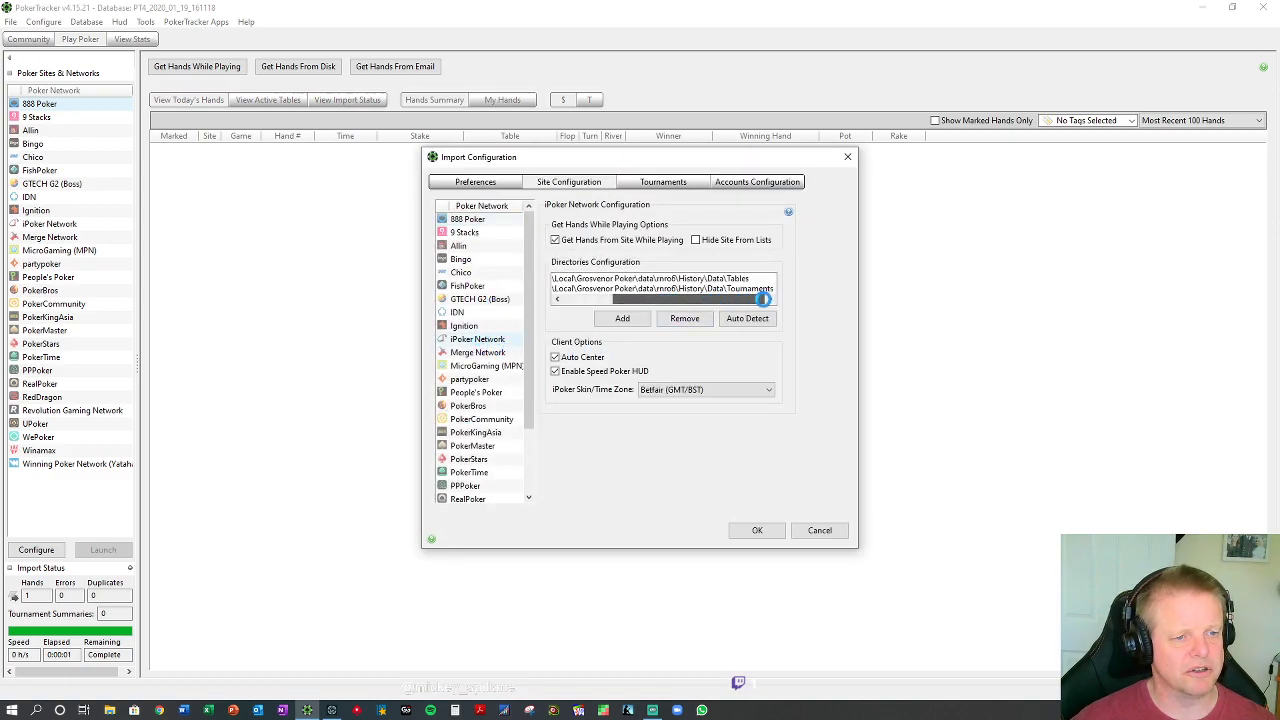
left_click_drag(764, 299, 715, 299)
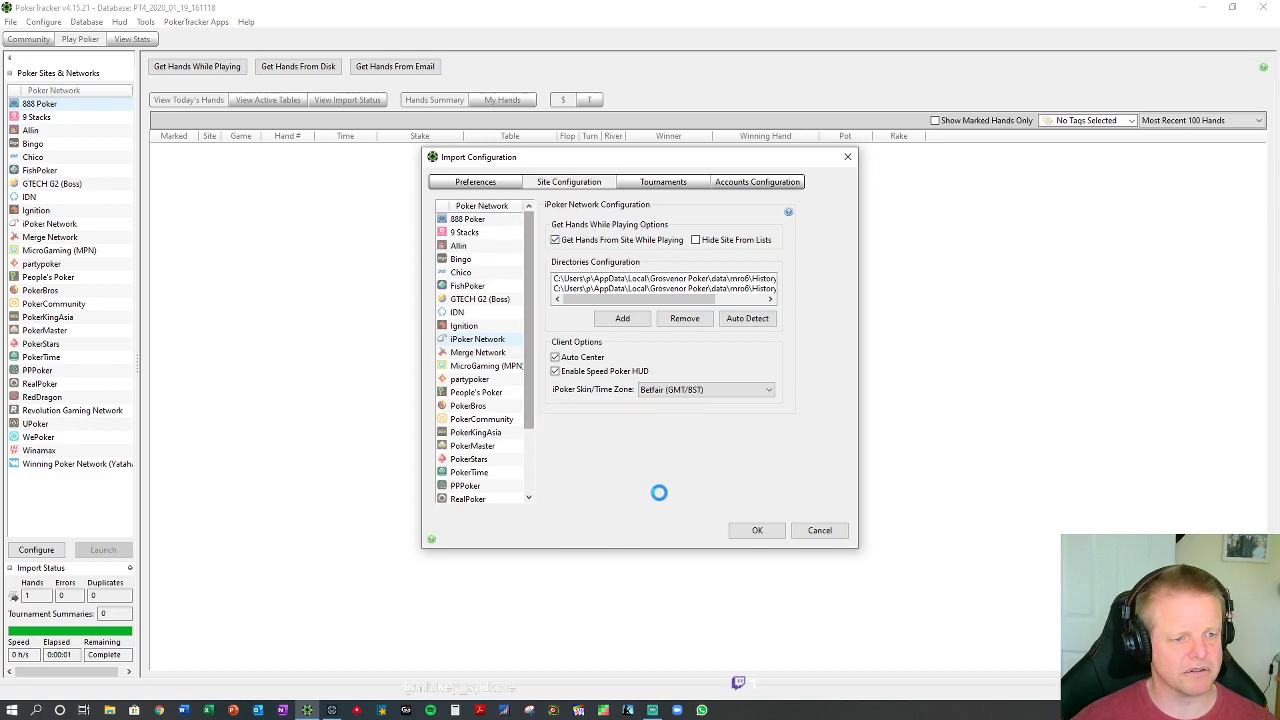
left_click(752, 530)
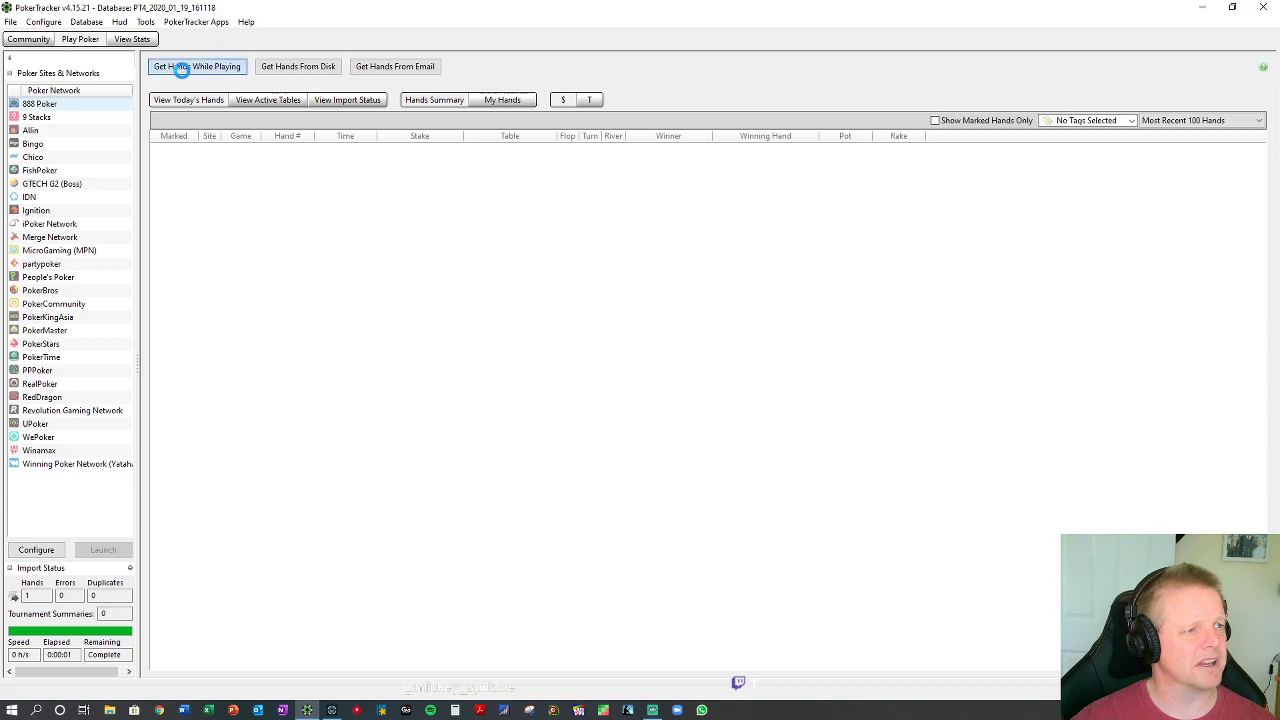
Start getting hands while playing and take the empty seat at the open €0.01/€0.02 Grosvenor table with a €2.00 buy-in.
left_click(180, 67)
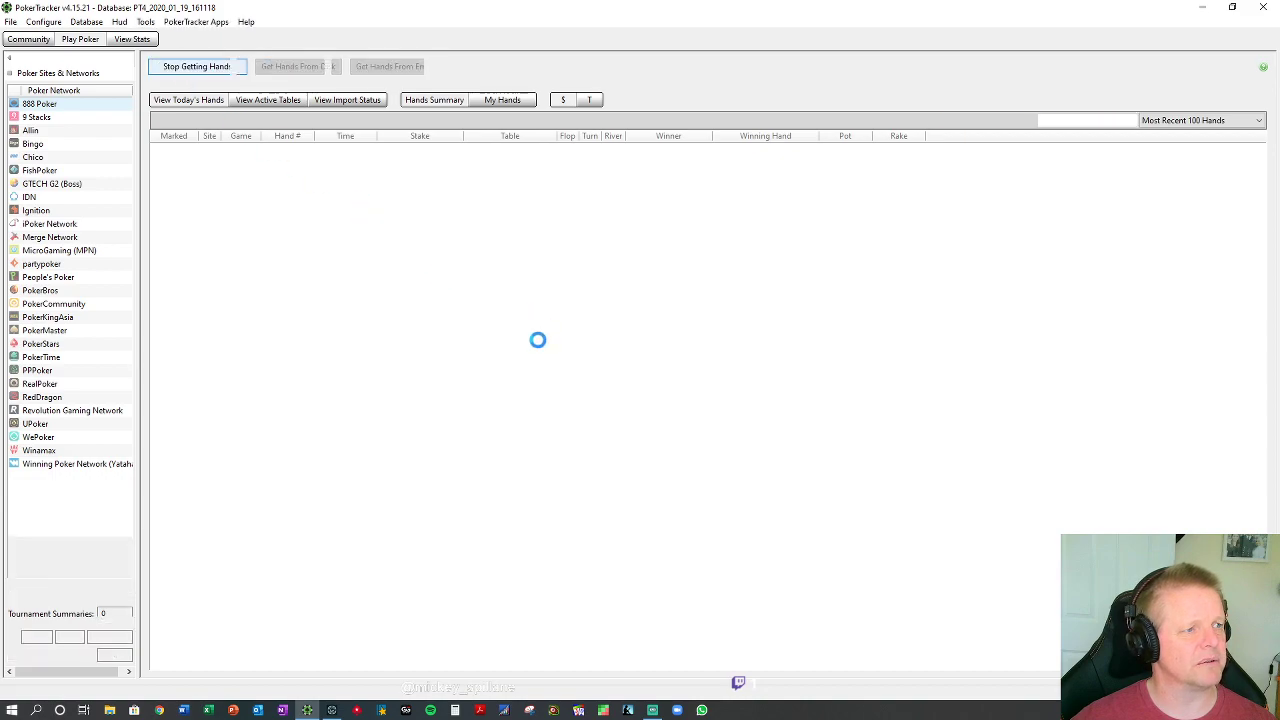
left_click(1203, 8)
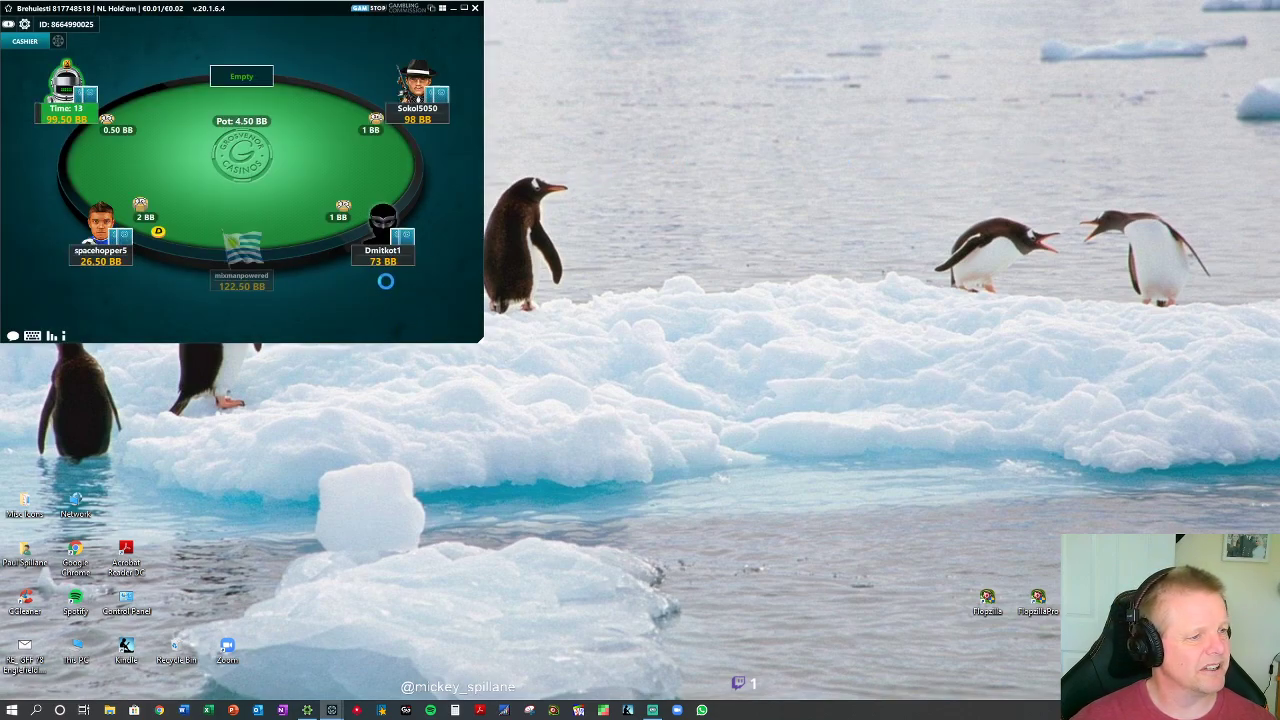
left_click(246, 77)
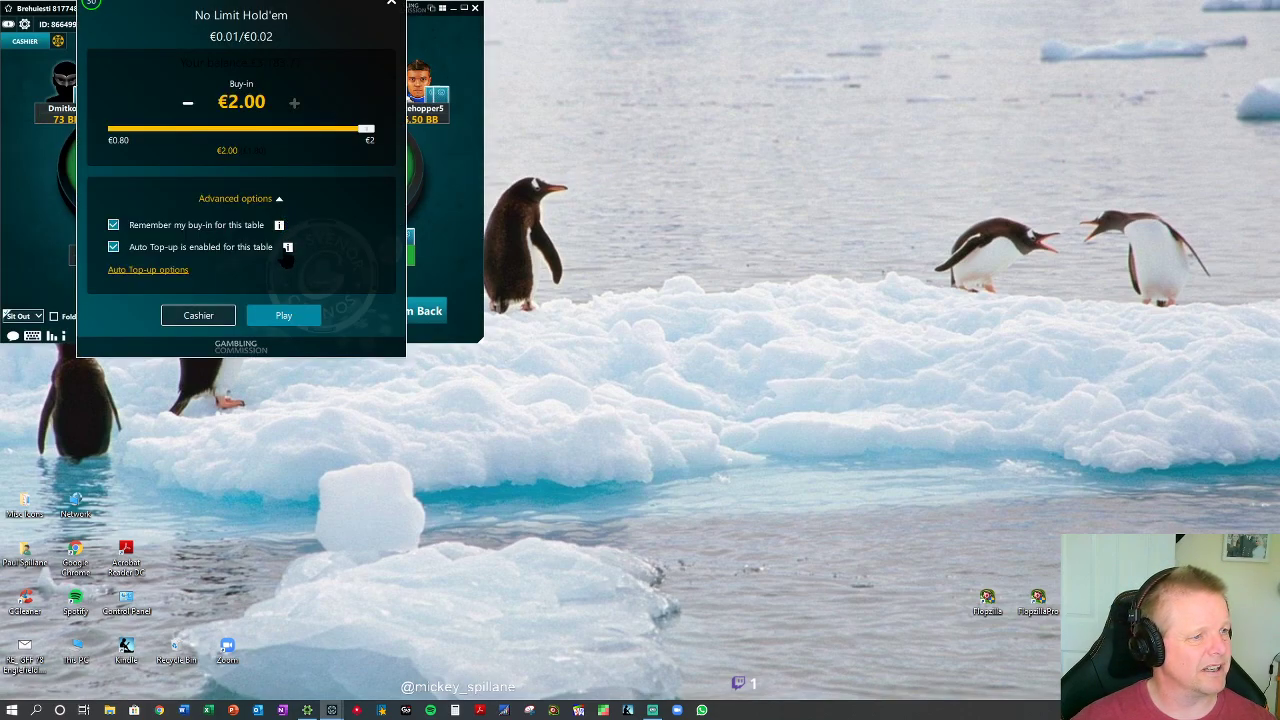
left_click(289, 316)
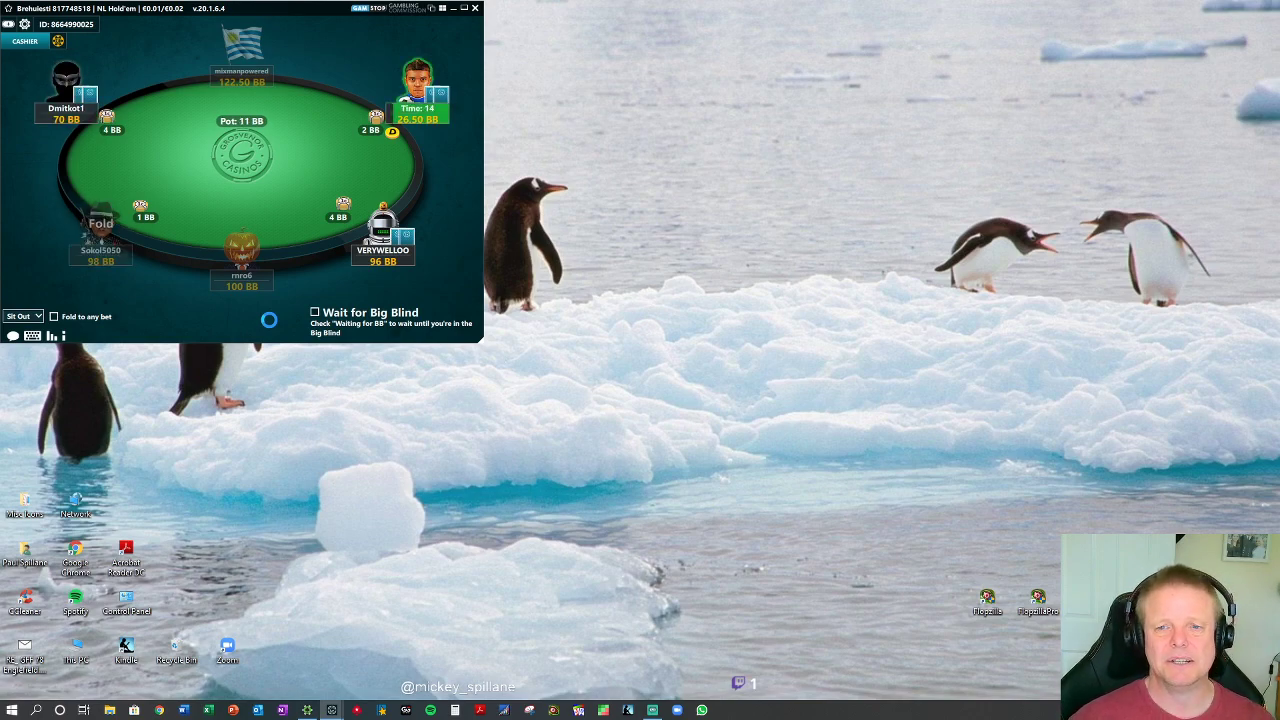
Enlarge the poker table window and fold the 5-8 of hearts hand.
left_click_drag(480, 342, 794, 632)
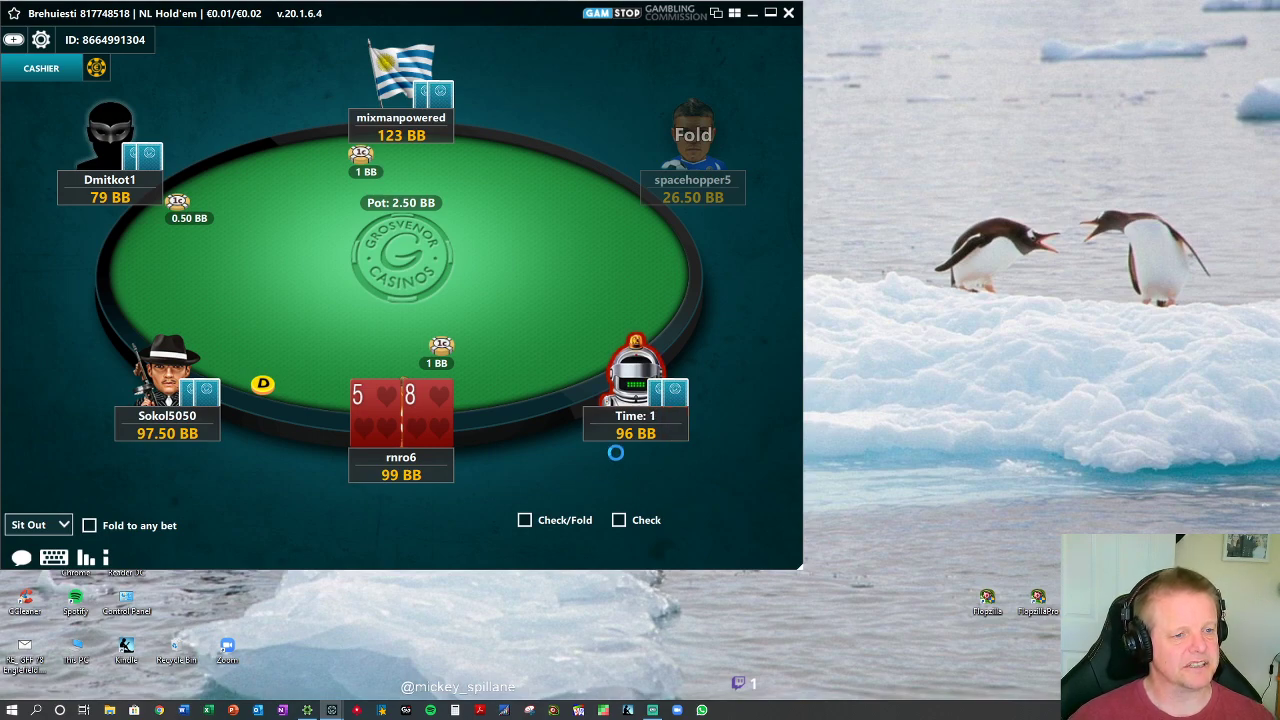
left_click(651, 545)
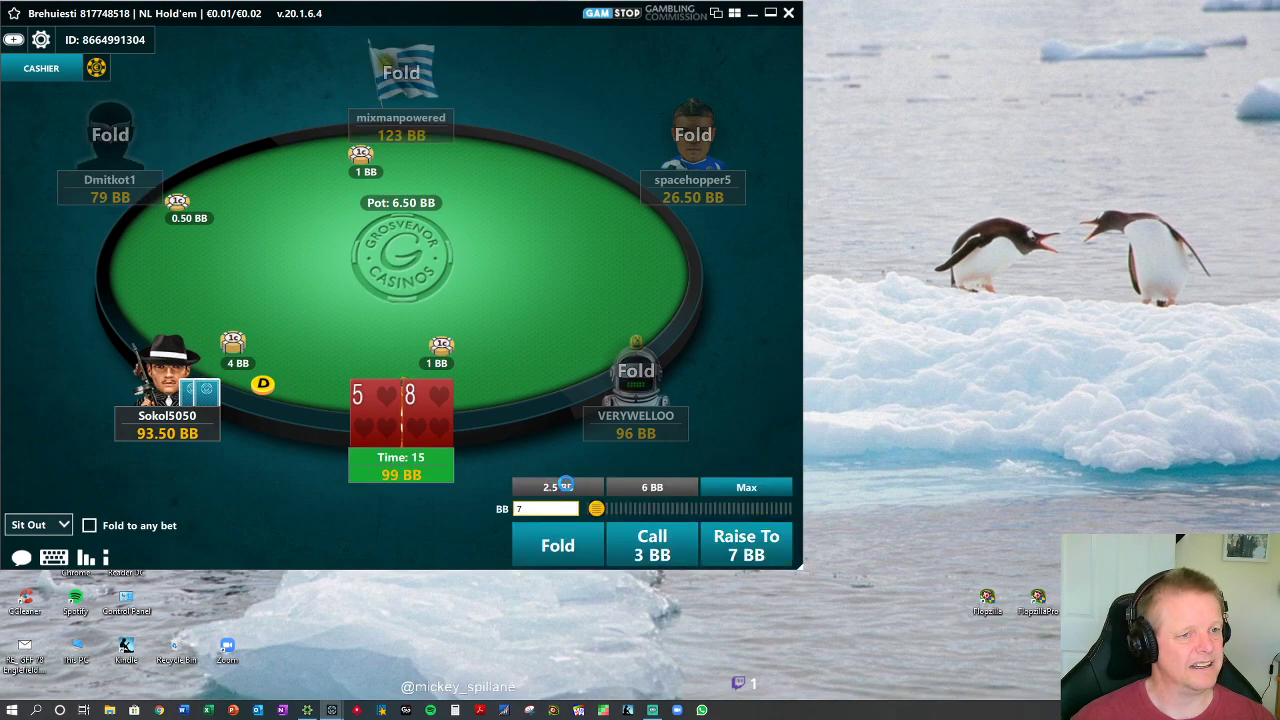
left_click(538, 549)
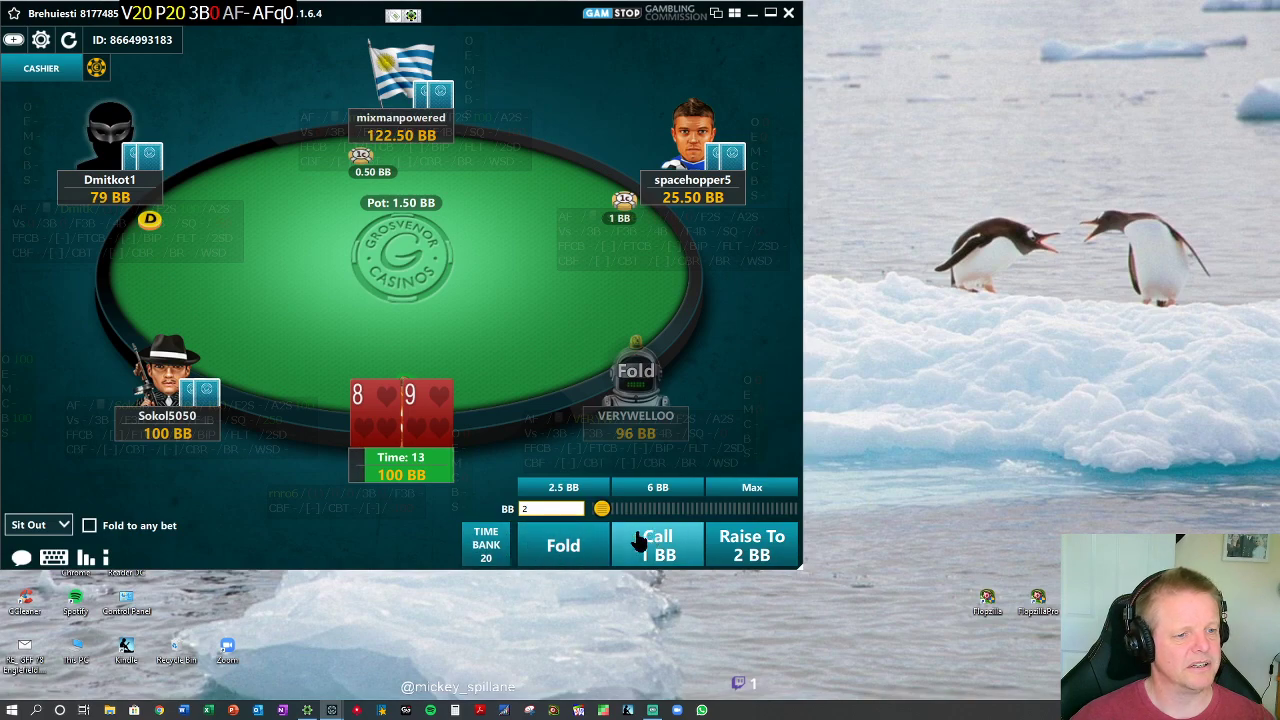
Play the 8-9 of hearts: raise to 2.5 BB, call 5.50 BB, check the flop, view the opponent's HUD stats and fold the turn.
left_click(563, 487)
left_click(748, 552)
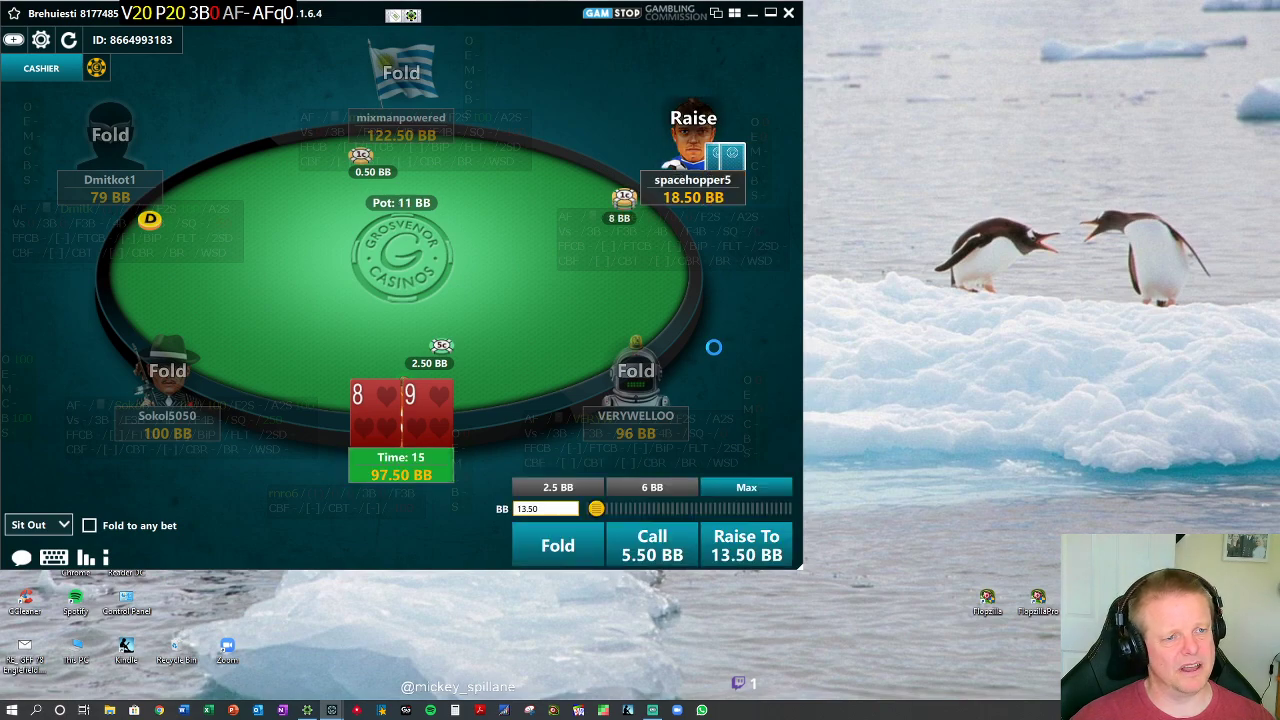
left_click(655, 545)
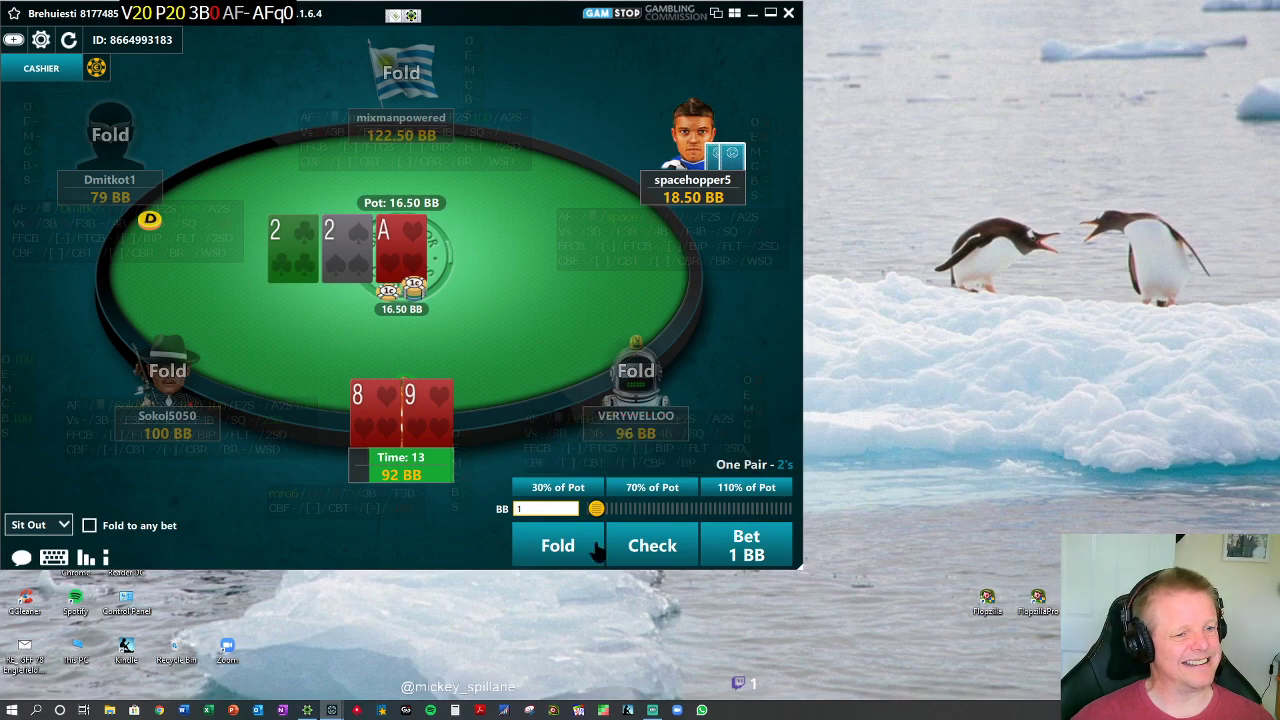
left_click(660, 548)
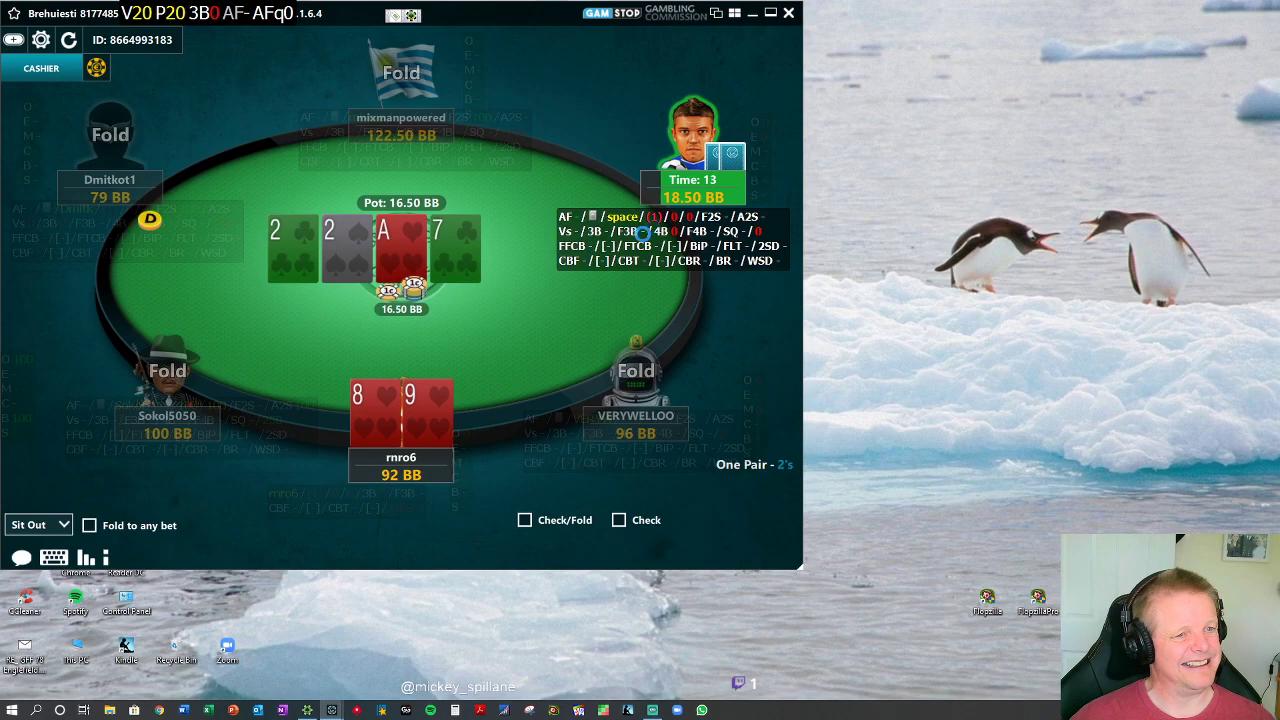
mouse_move(685, 231)
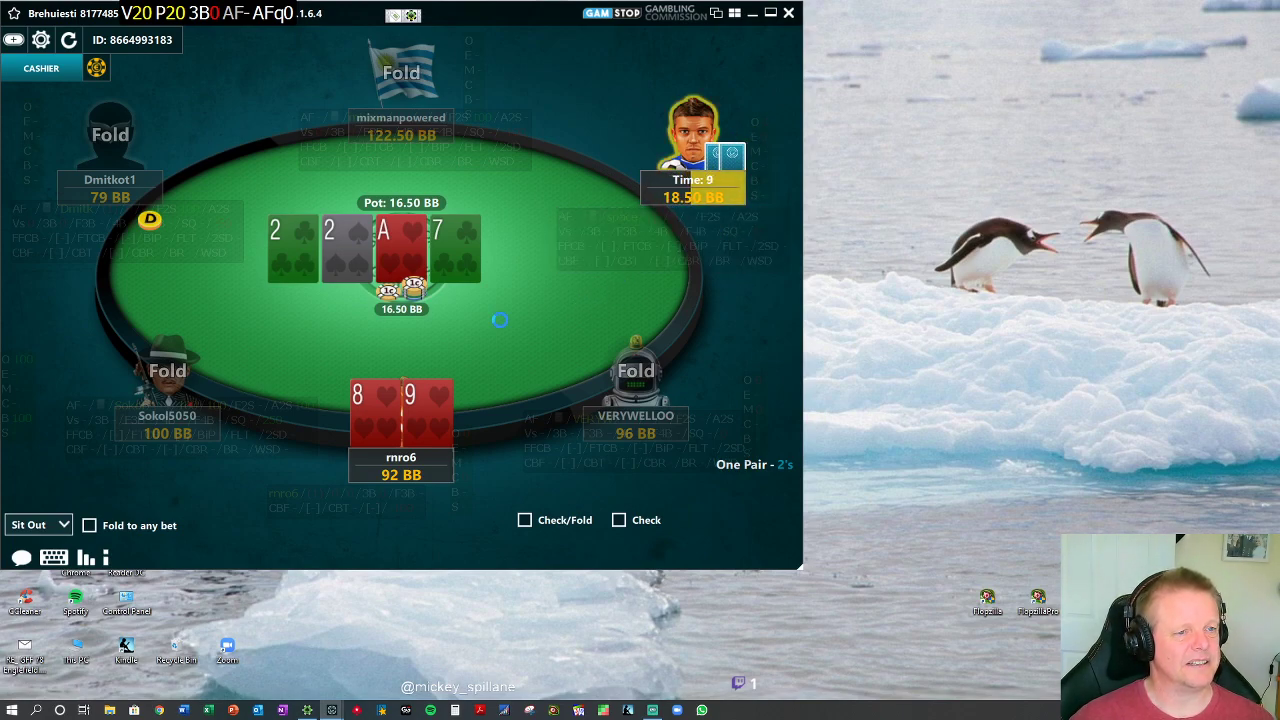
left_click(563, 546)
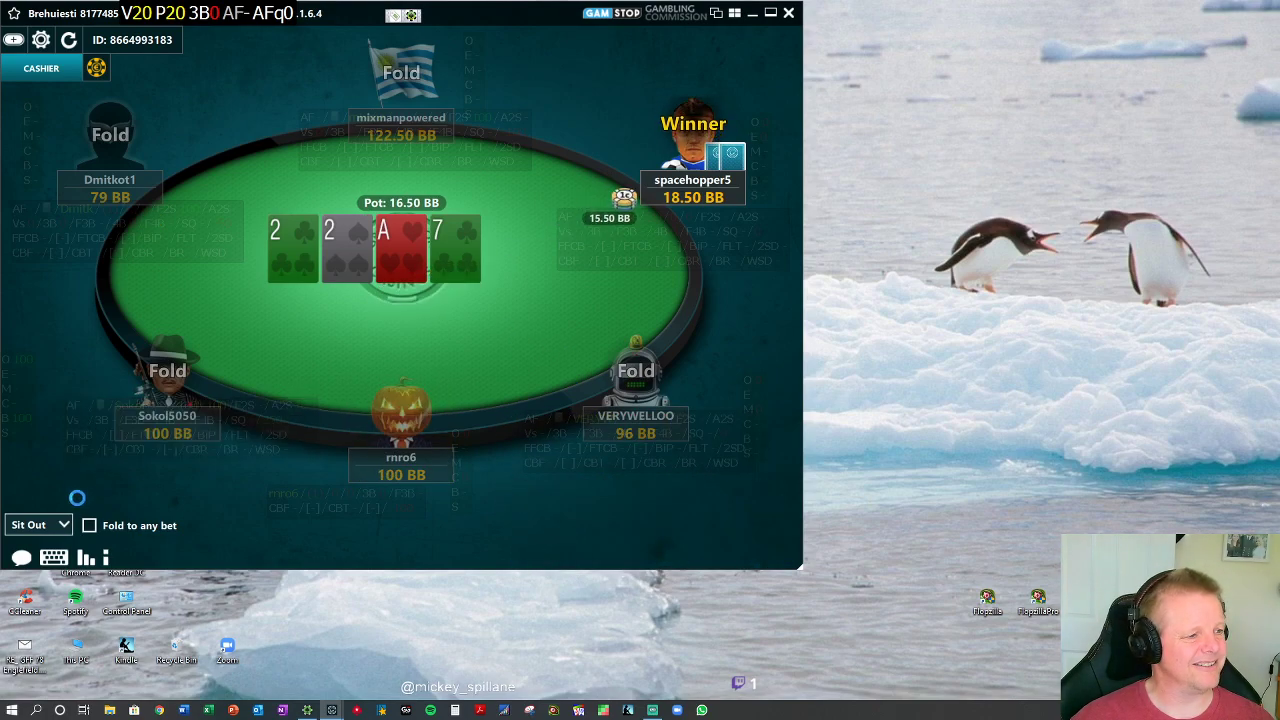
Fold the new hand and leave the poker table, confirming the exit.
left_click(40, 525)
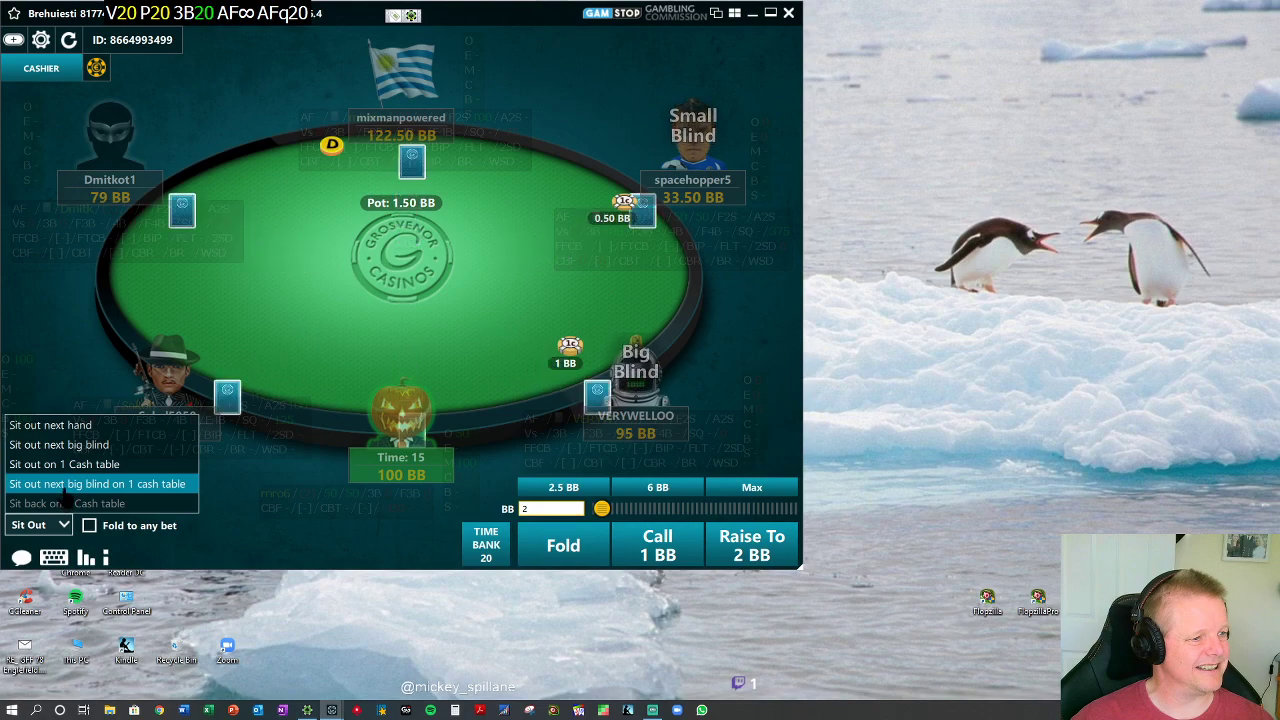
left_click(535, 540)
left_click(788, 12)
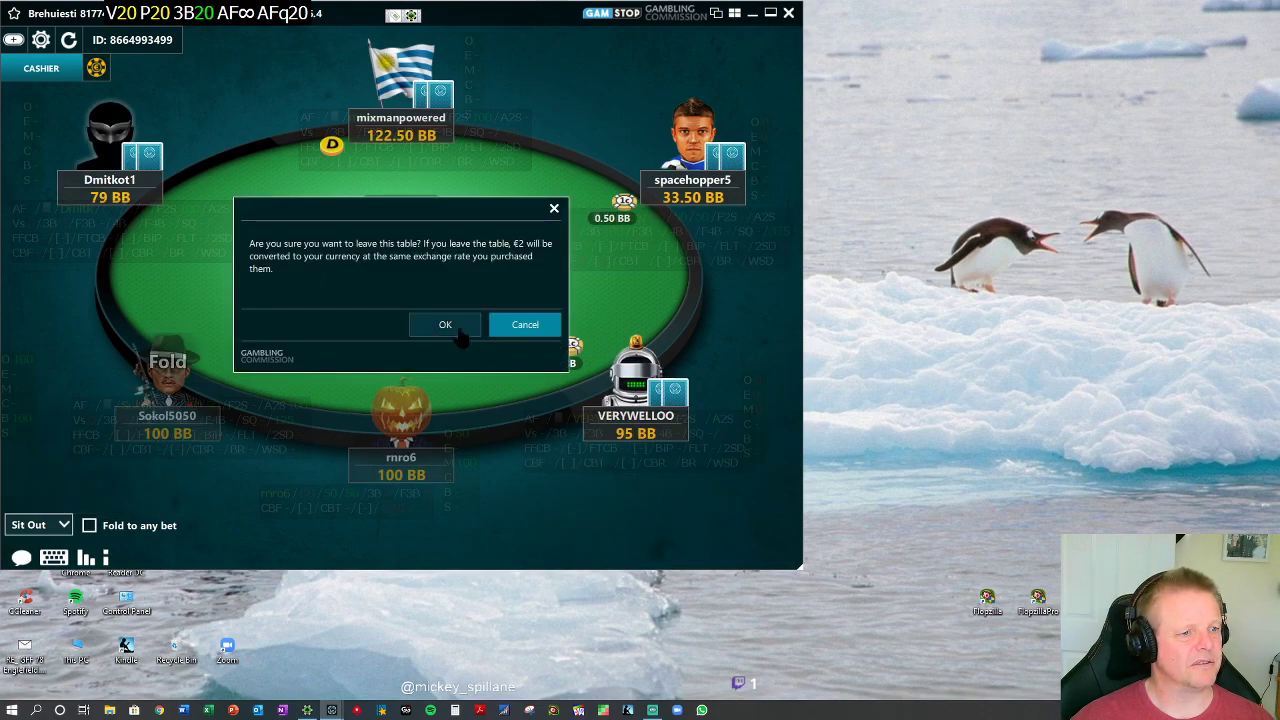
left_click(526, 323)
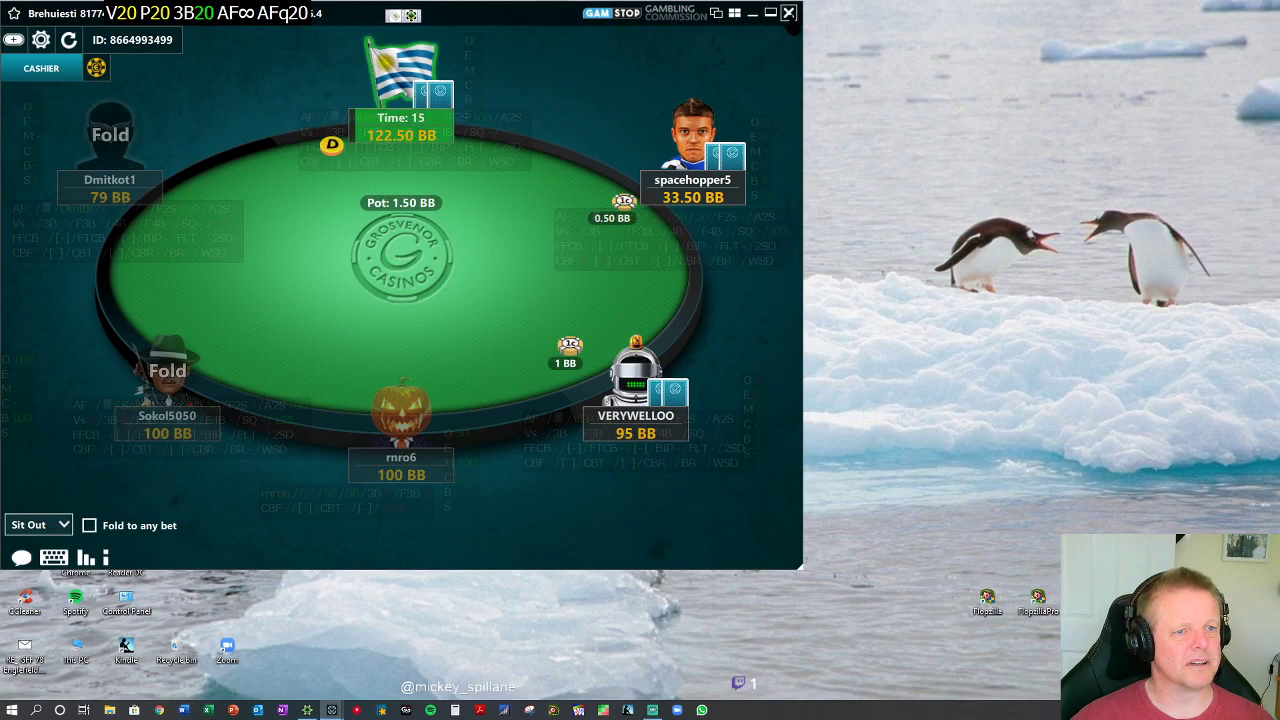
left_click(788, 12)
left_click(447, 325)
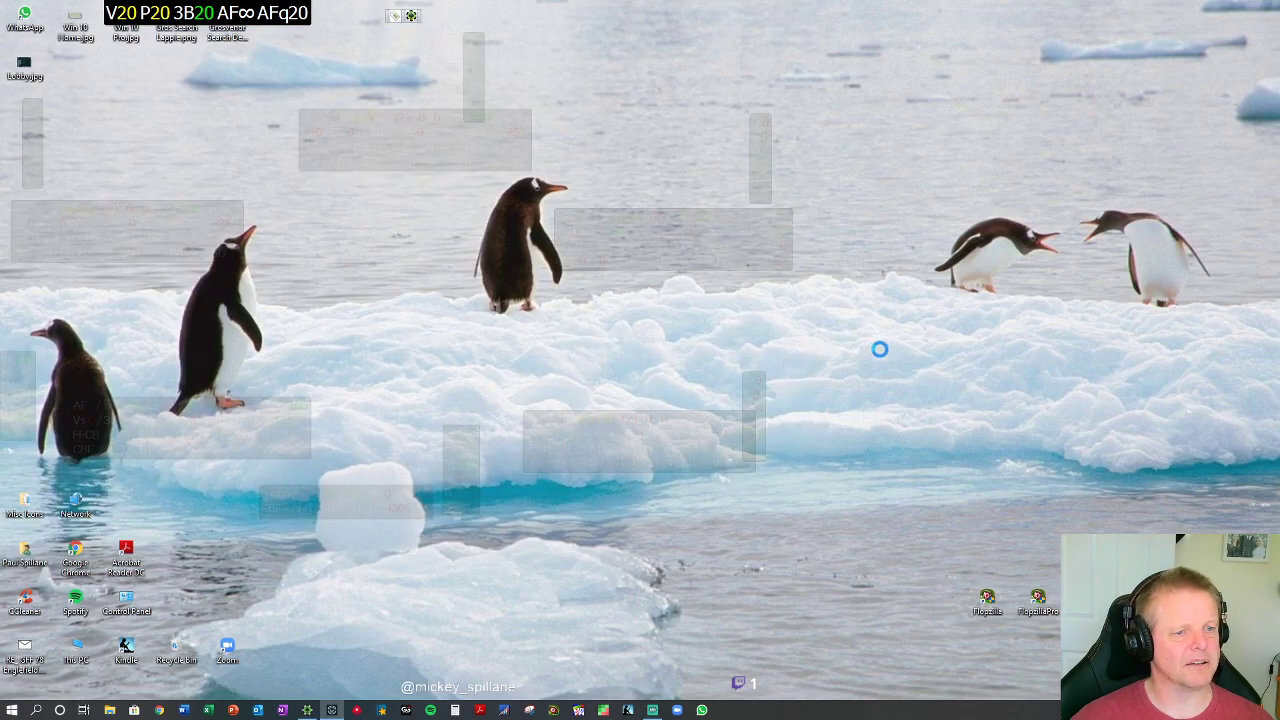